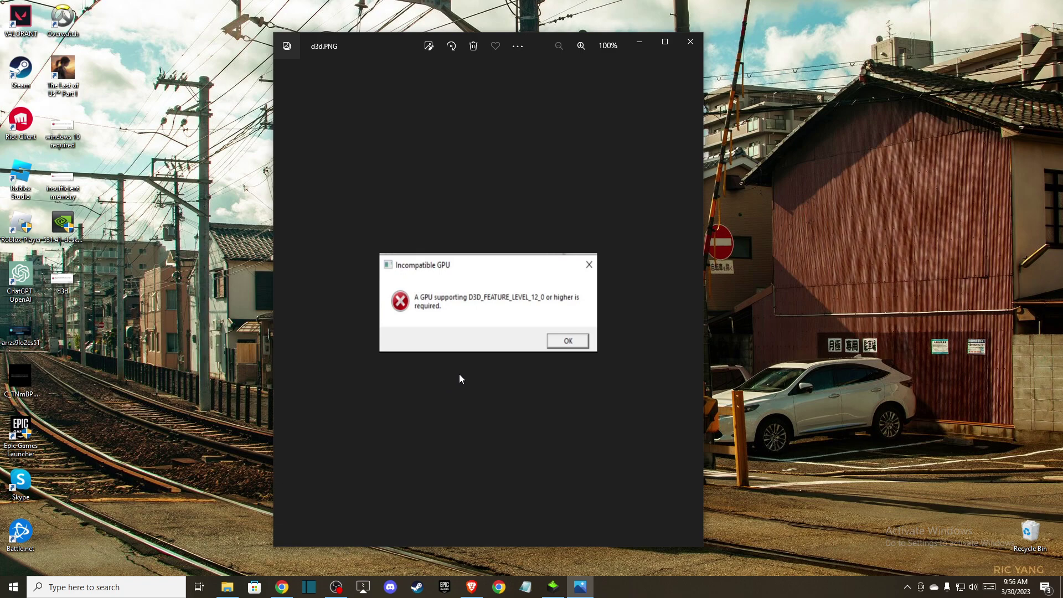
pyautogui.click(471, 587)
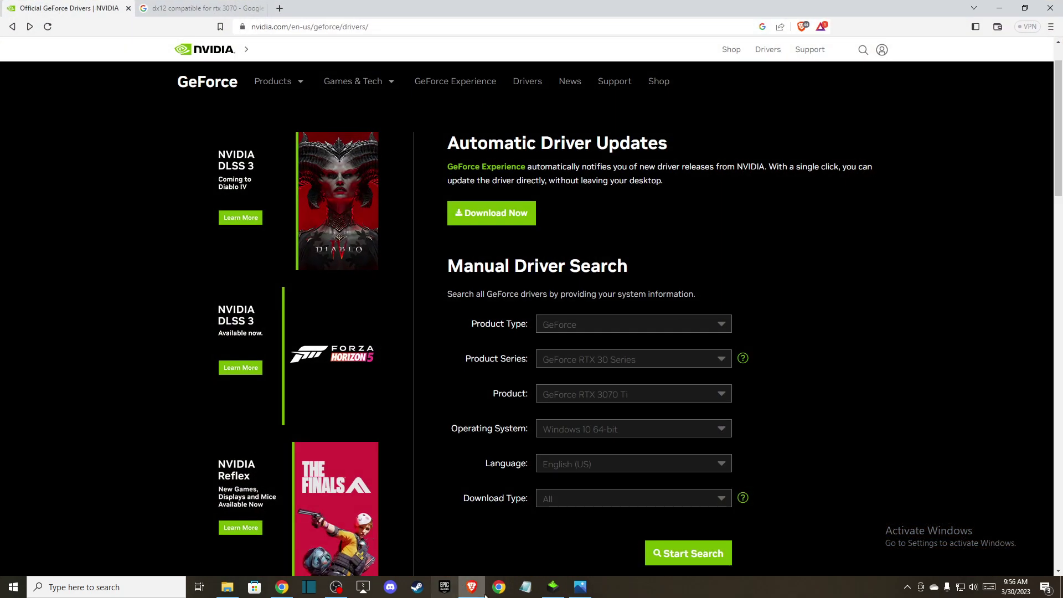
pyautogui.click(203, 7)
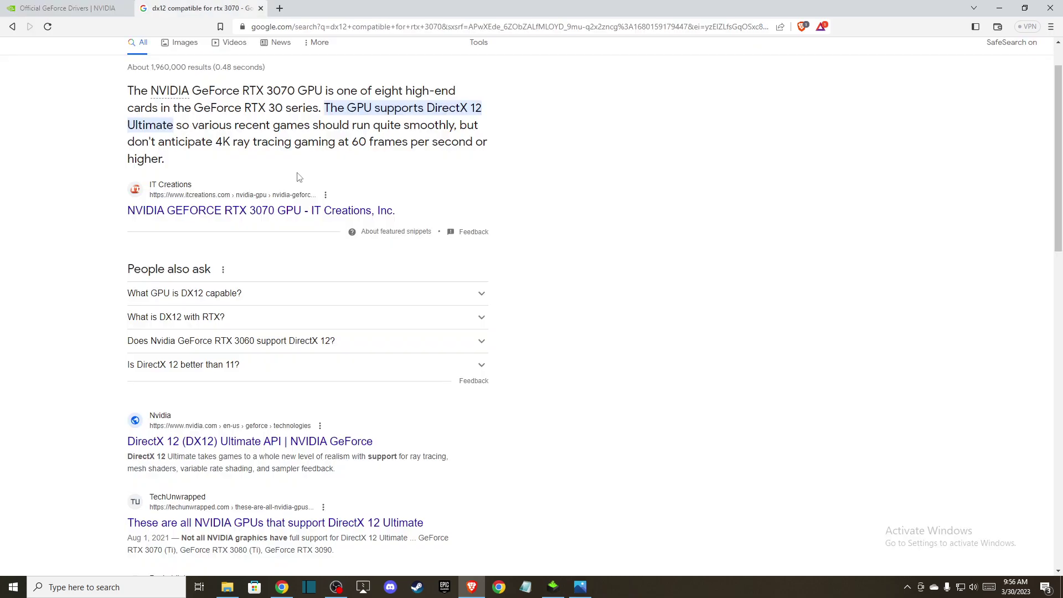
pyautogui.scroll(1, 299, 176)
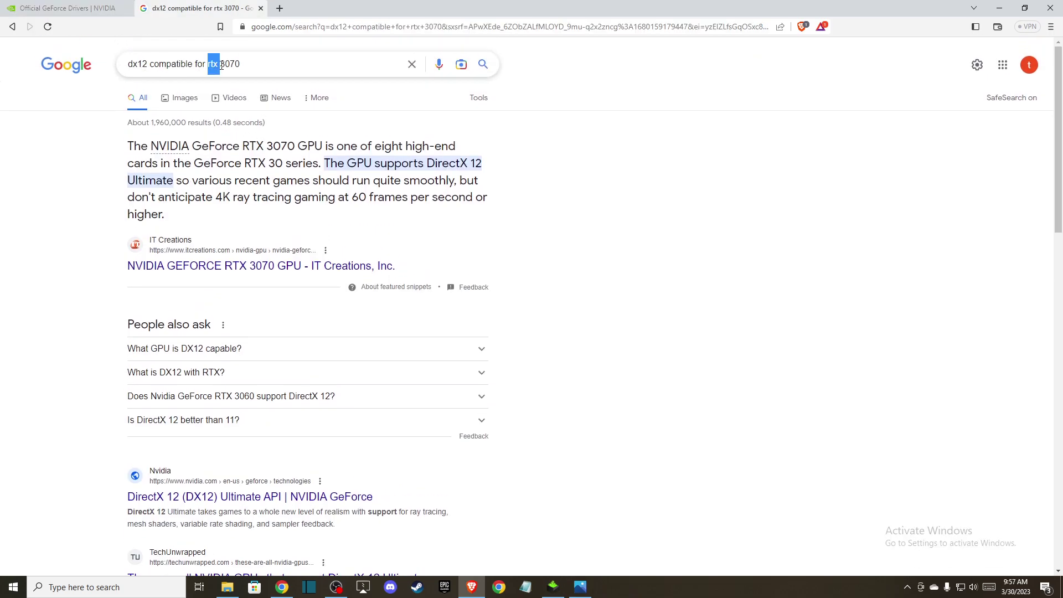
pyautogui.moveTo(209, 63); pyautogui.dragTo(242, 63)
pyautogui.click(55, 177)
pyautogui.scroll(-1, 403, 211)
pyautogui.scroll(1, 396, 214)
pyautogui.click(66, 8)
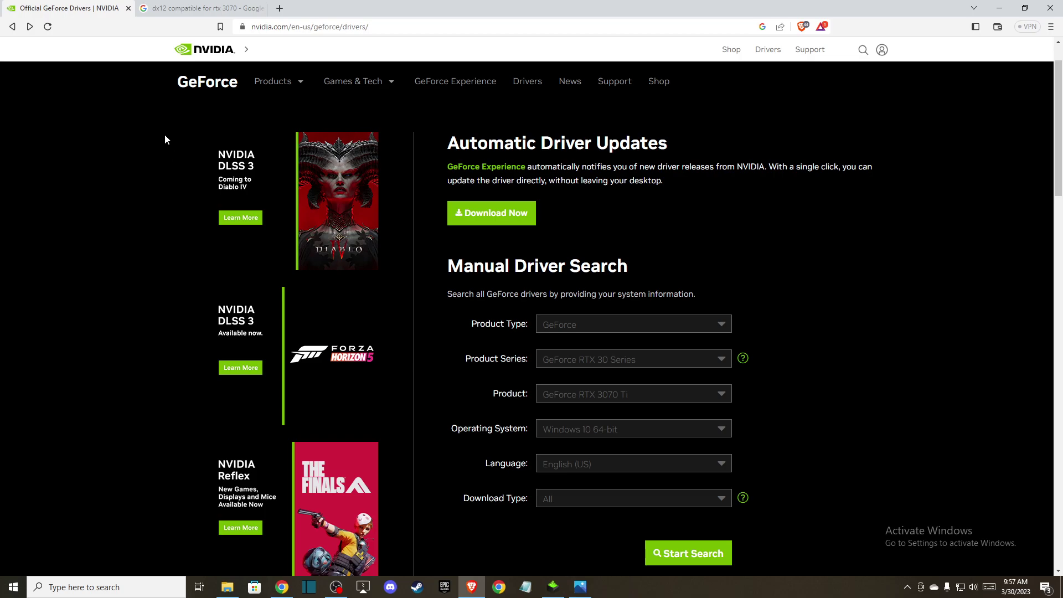
# Step: In Manual Driver Search, confirm Product Type GeForce and Product Series RTX 30 Series
pyautogui.scroll(-1, 448, 275)
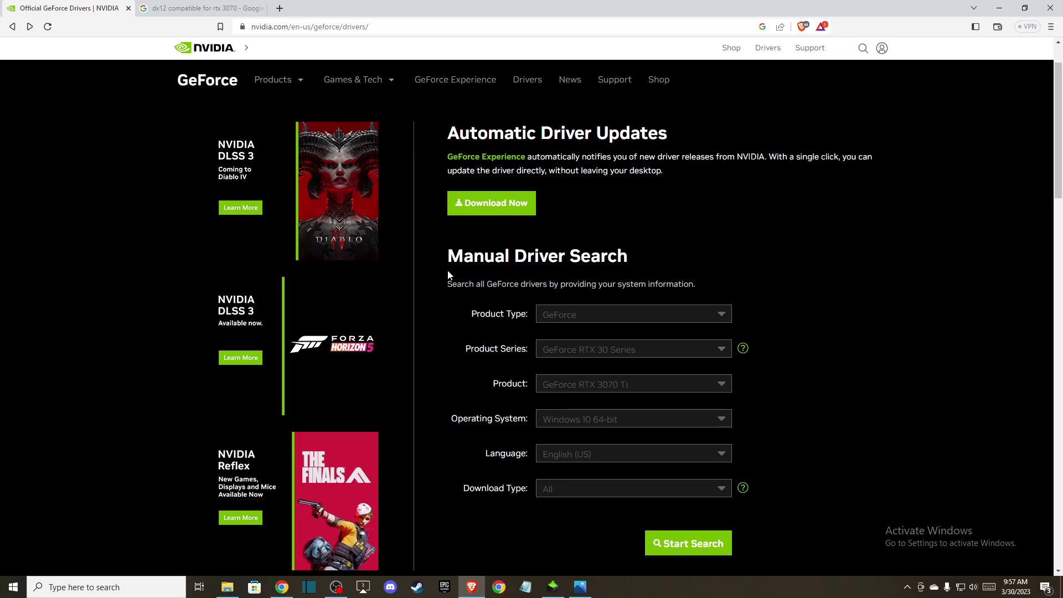
pyautogui.scroll(-2, 443, 266)
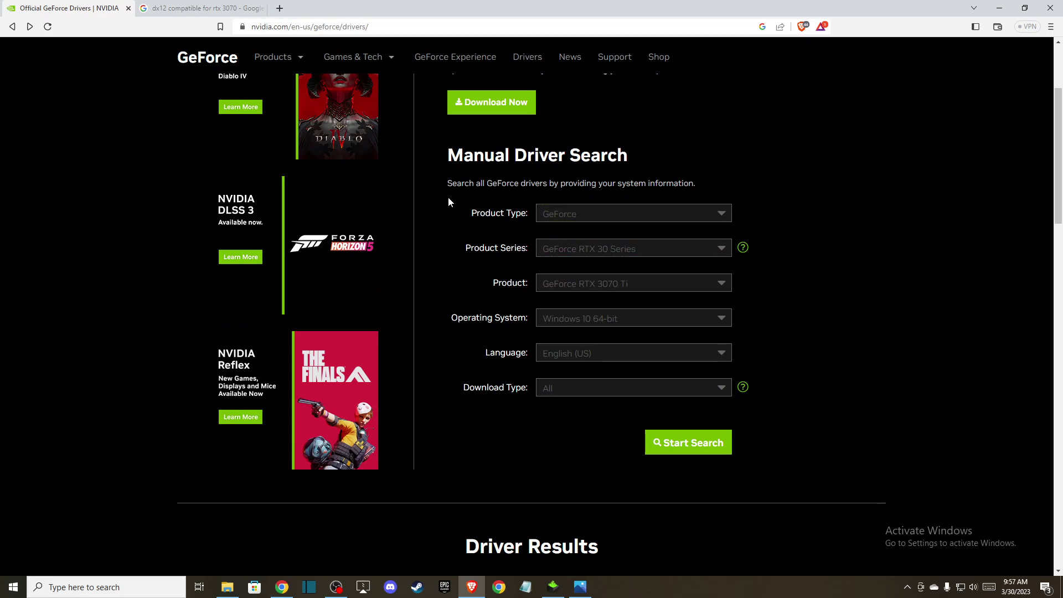
pyautogui.scroll(3, 447, 199)
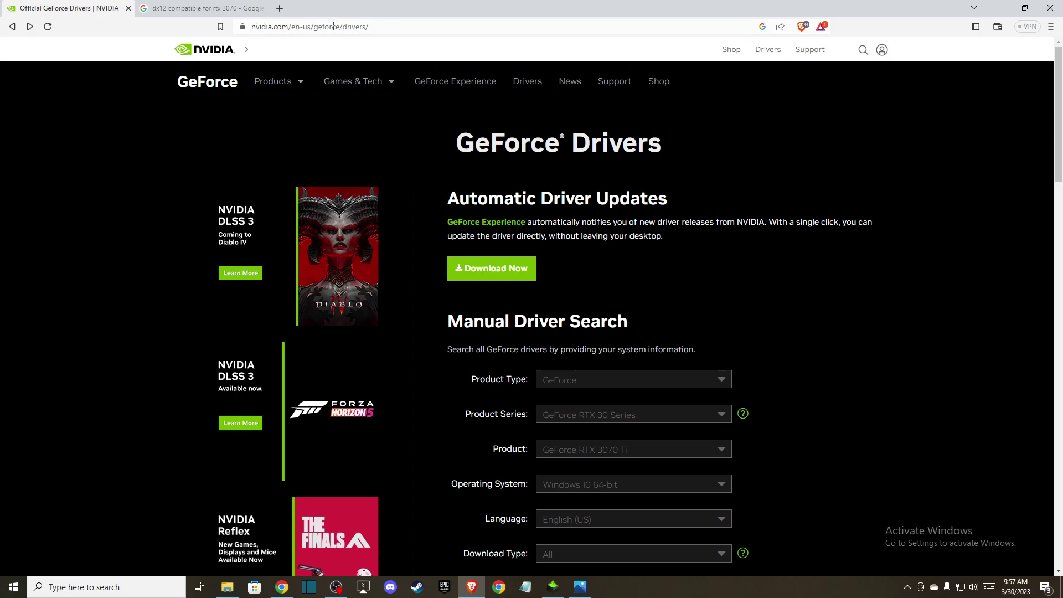
pyautogui.scroll(-3, 540, 170)
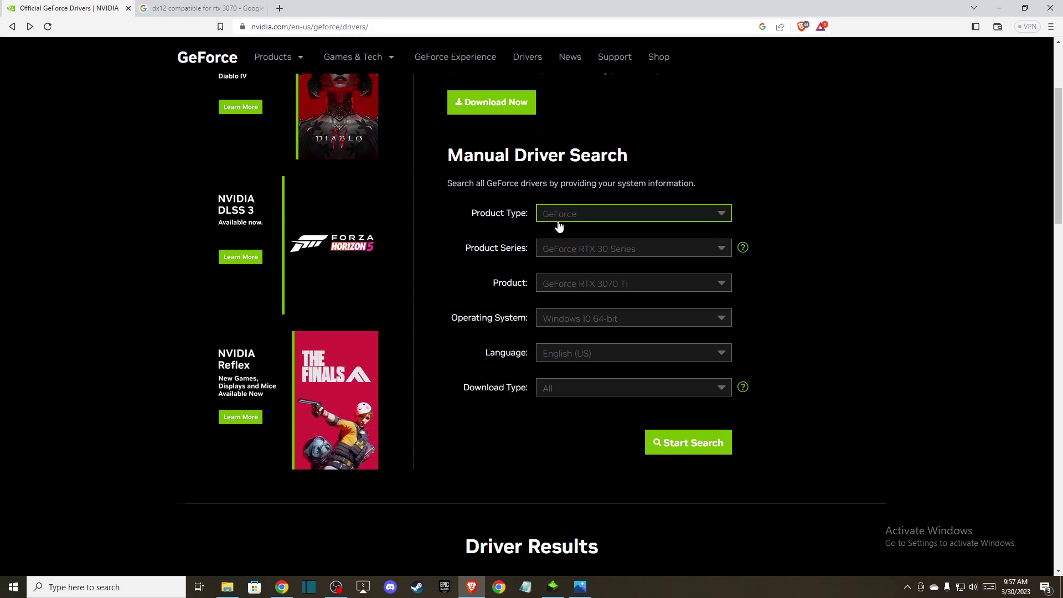
pyautogui.scroll(-1, 581, 211)
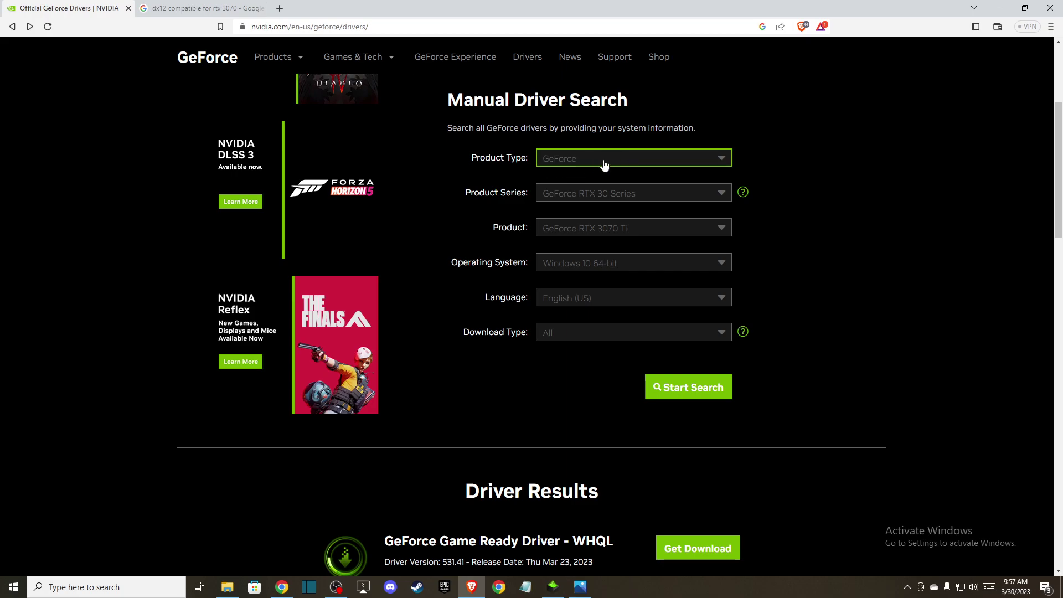
pyautogui.click(638, 165)
pyautogui.click(636, 193)
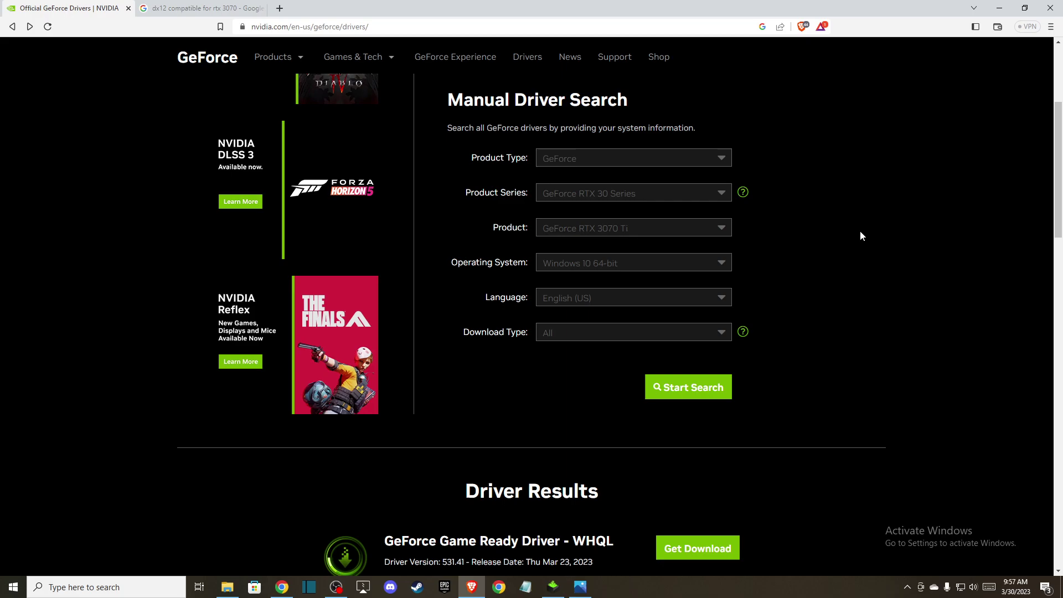
pyautogui.click(598, 197)
pyautogui.click(812, 246)
# Step: Run the driver search and scroll down to the Driver Results list
pyautogui.scroll(-2, 609, 287)
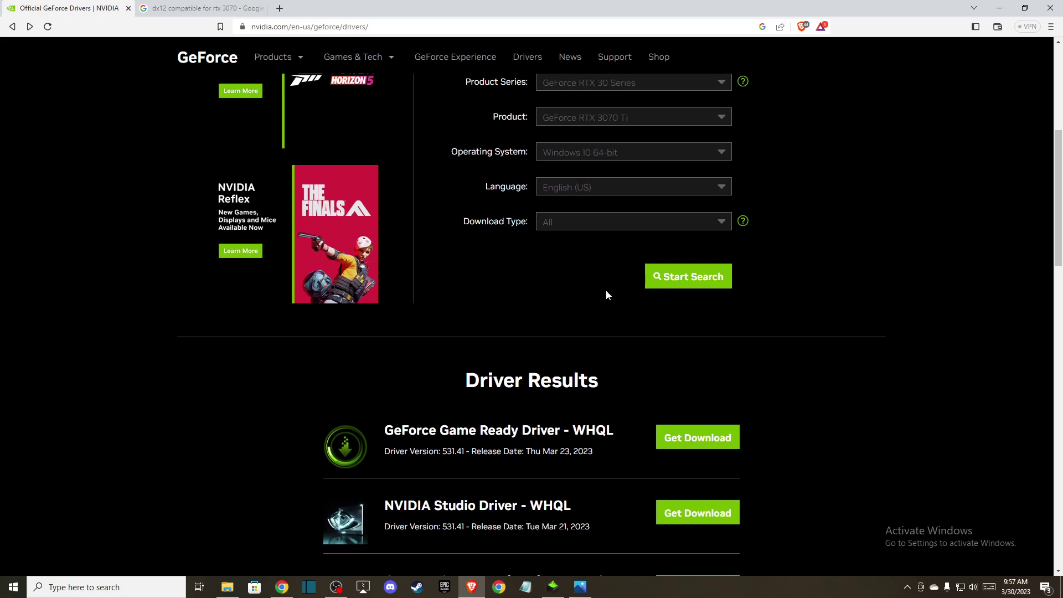
pyautogui.click(676, 278)
pyautogui.scroll(-5, 548, 210)
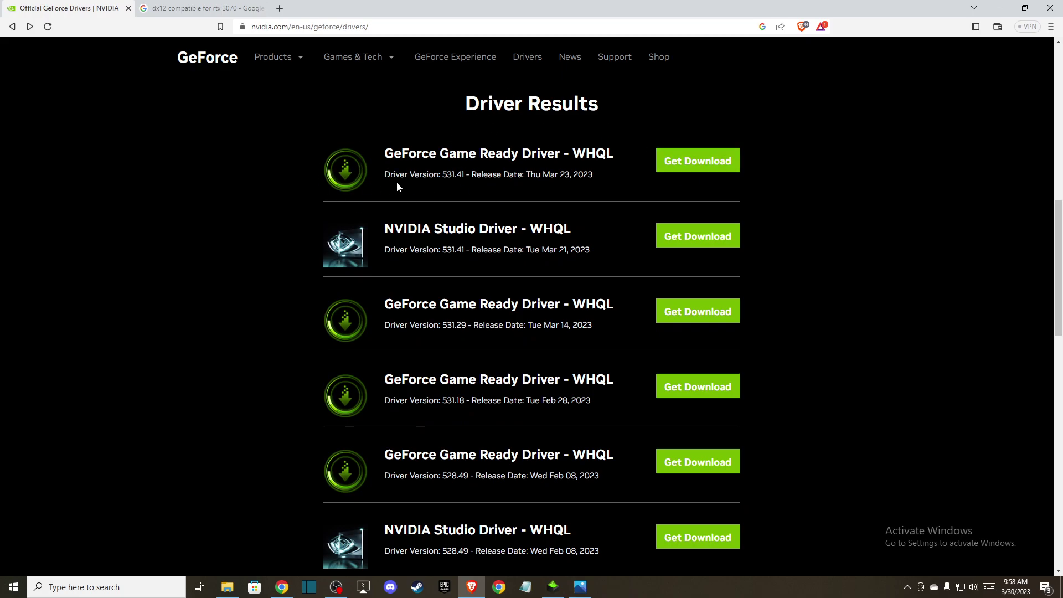
# Step: Run Game Ready 531.41's installer, accept the license, and choose Custom with clean installation
pyautogui.click(699, 168)
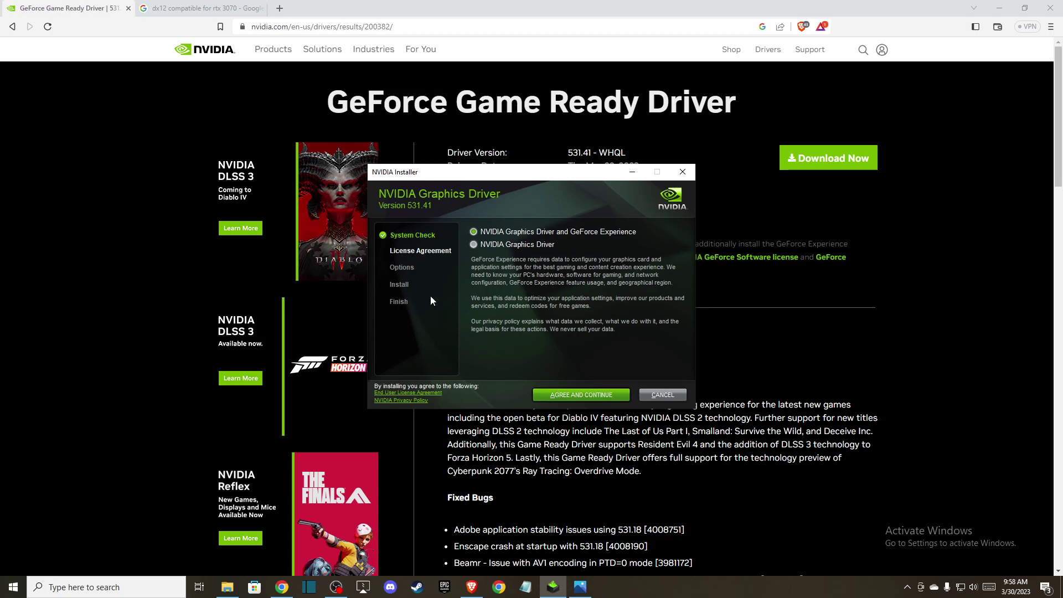
pyautogui.click(569, 395)
pyautogui.click(473, 295)
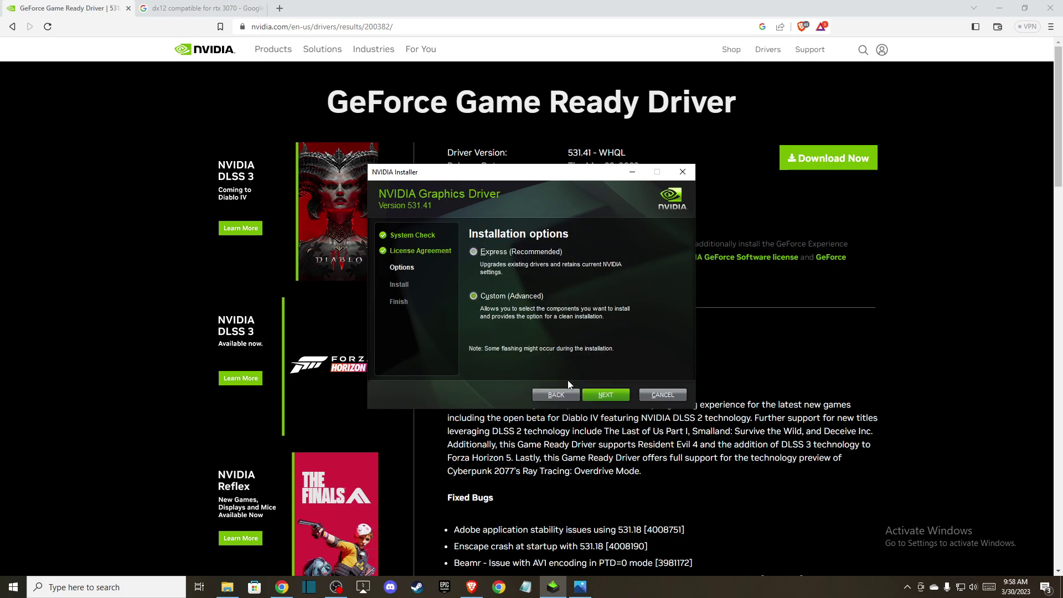
pyautogui.click(603, 395)
pyautogui.click(473, 335)
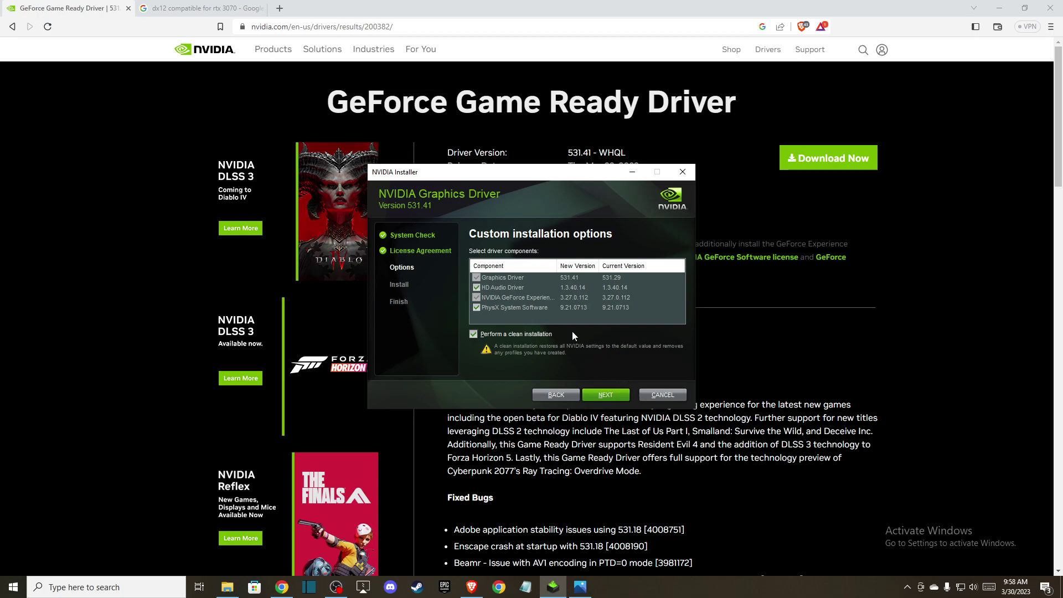
# Step: Go back to the GeForce drivers search page and scroll to Driver Results
pyautogui.click(770, 351)
pyautogui.scroll(-6, 641, 299)
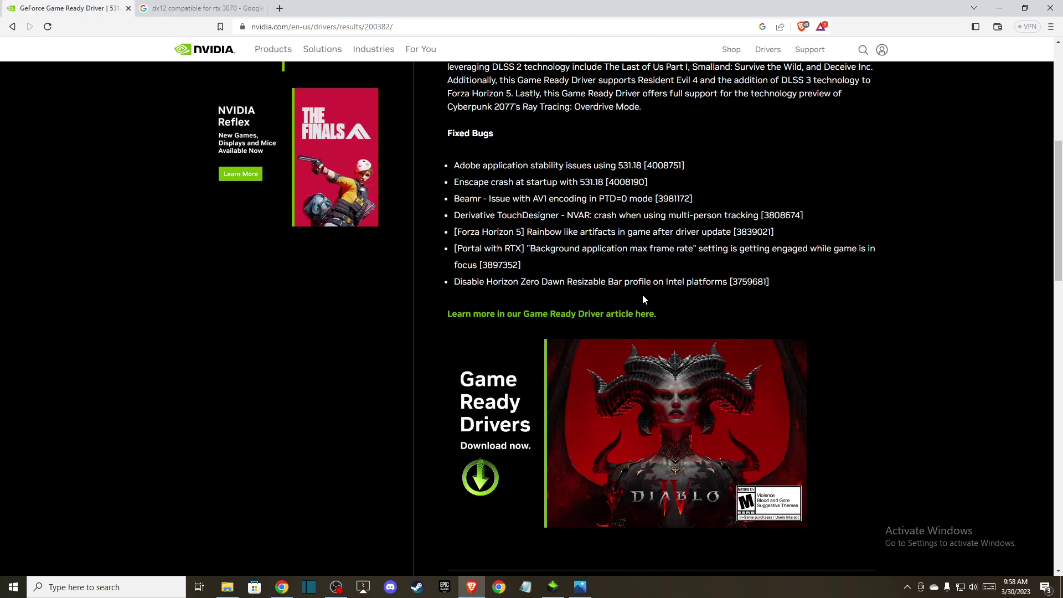
pyautogui.scroll(-10, 642, 299)
pyautogui.scroll(6, 556, 288)
pyautogui.click(12, 26)
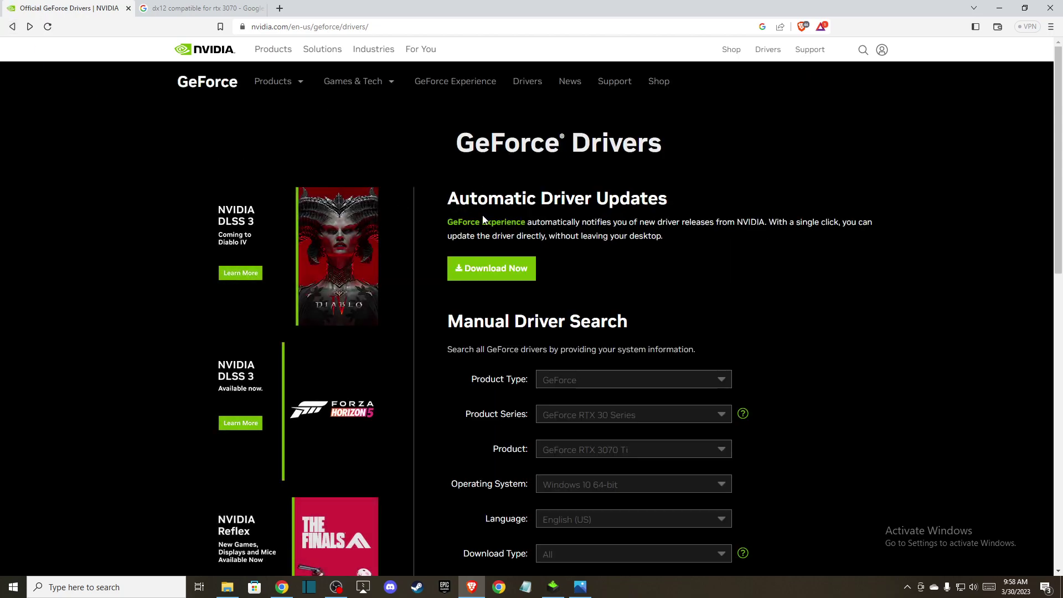
pyautogui.scroll(-2, 503, 221)
pyautogui.scroll(-10, 518, 224)
pyautogui.scroll(10, 517, 221)
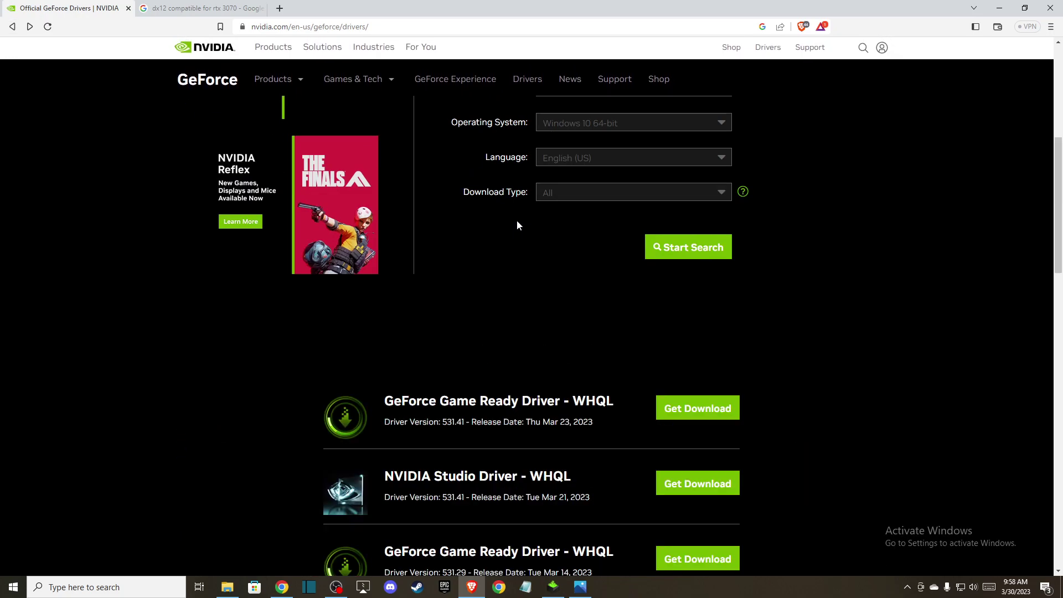
pyautogui.scroll(-3, 643, 264)
pyautogui.scroll(-1, 600, 261)
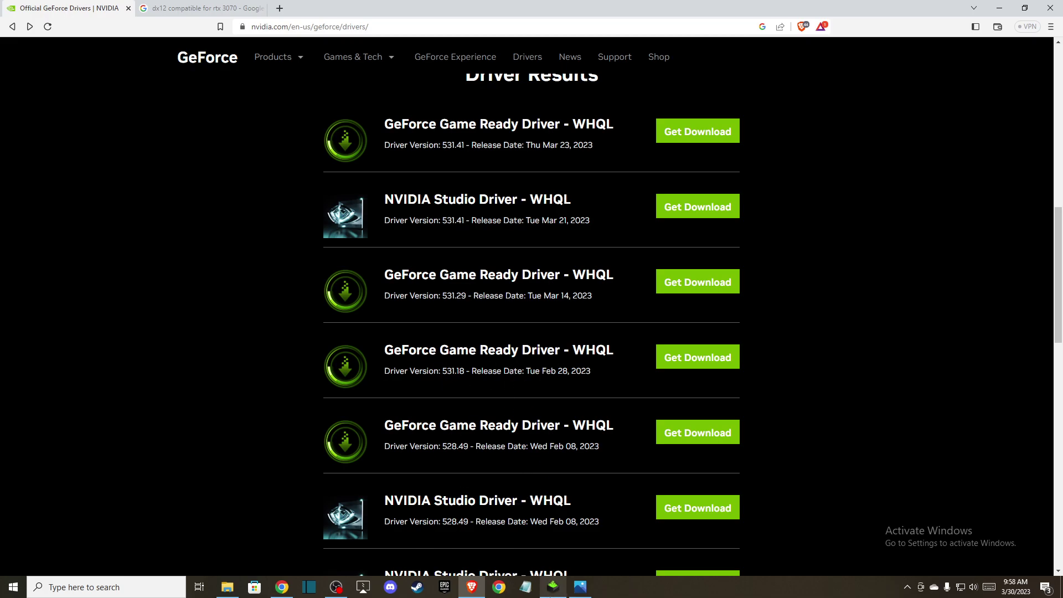
# Step: Redo the installer's license, Custom and clean-installation choices, then minimize the browser
pyautogui.click(553, 586)
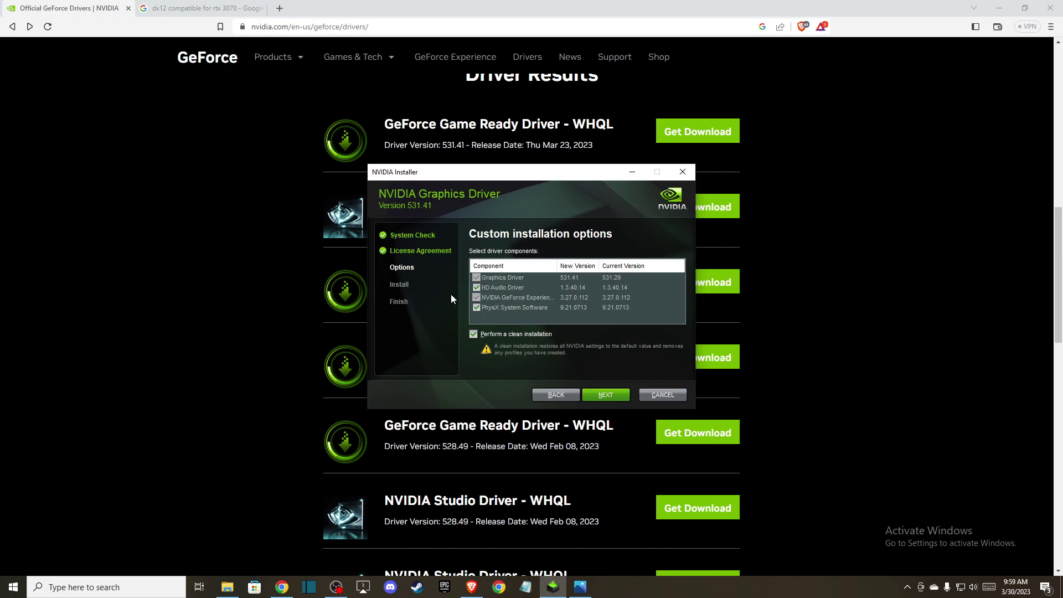
pyautogui.click(551, 395)
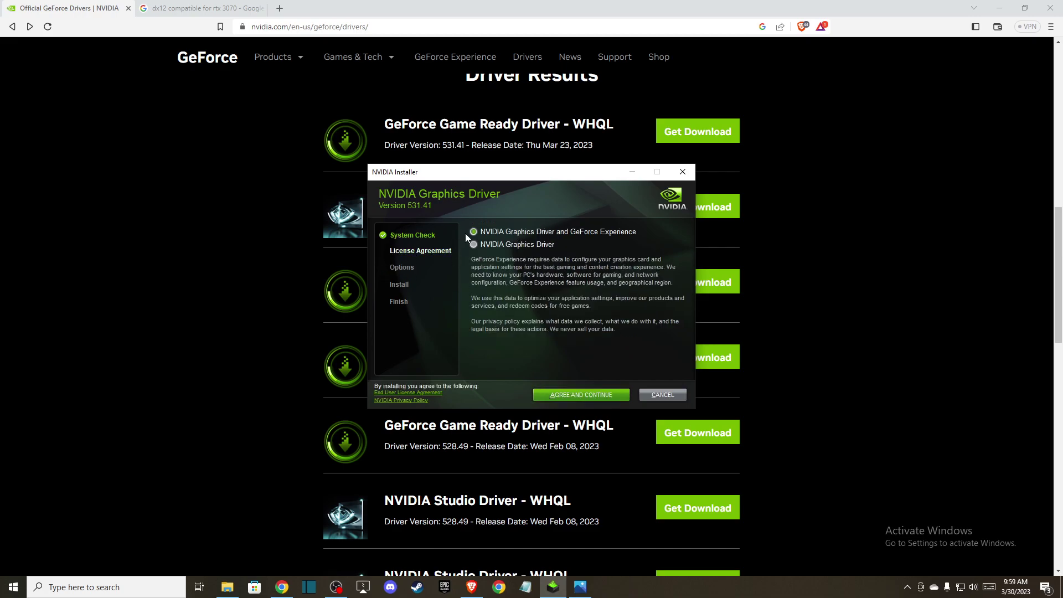
pyautogui.click(549, 395)
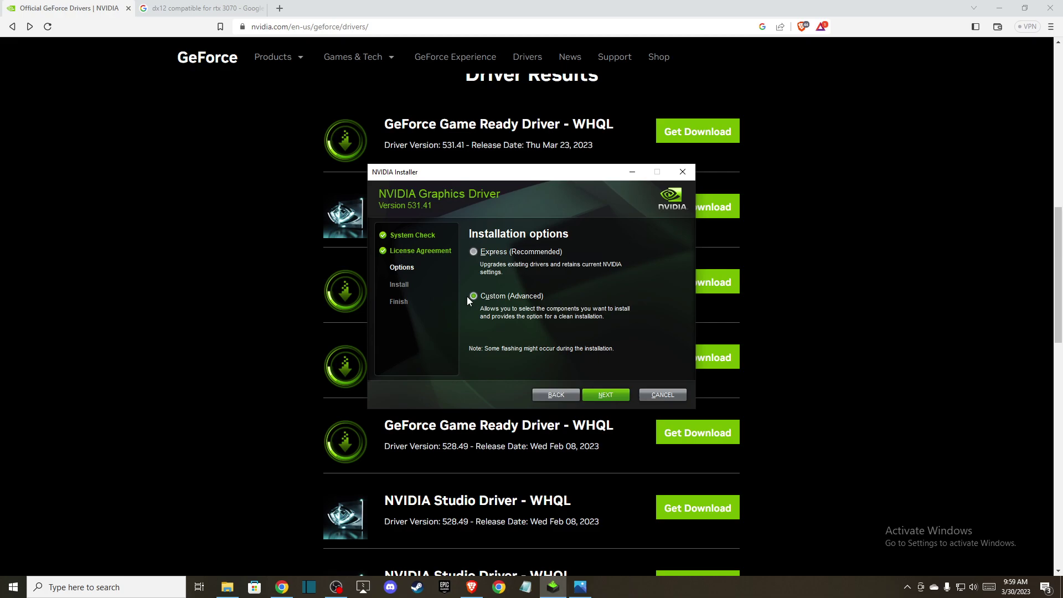
pyautogui.click(592, 393)
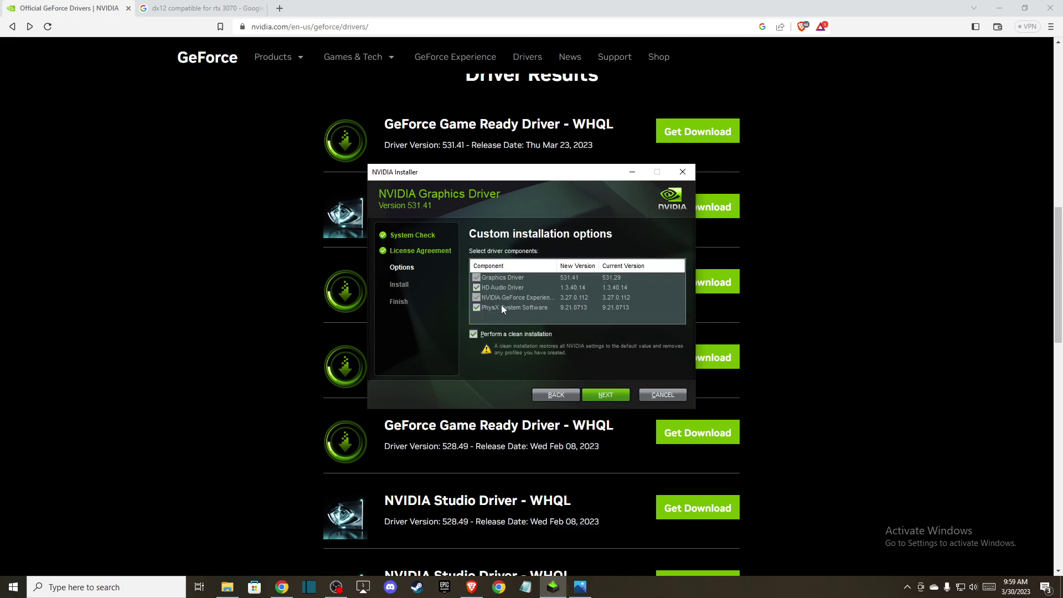
pyautogui.click(474, 334)
pyautogui.click(254, 214)
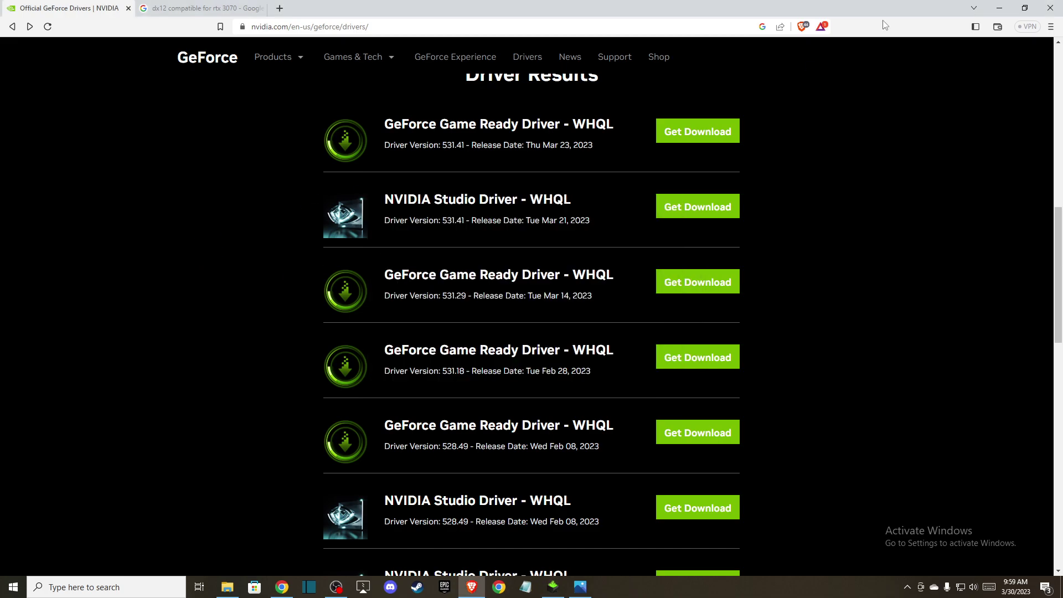
pyautogui.click(999, 8)
# Step: Open advanced system settings and show Performance Options' Advanced tab with the 8704 MB paging file
pyautogui.click(680, 36)
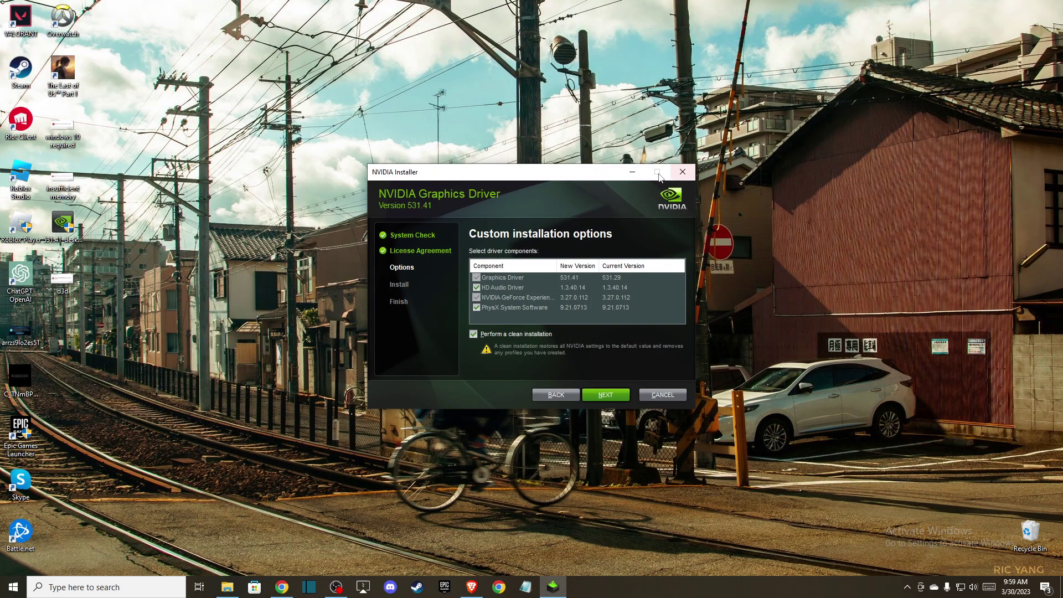
pyautogui.click(631, 172)
pyautogui.click(87, 586)
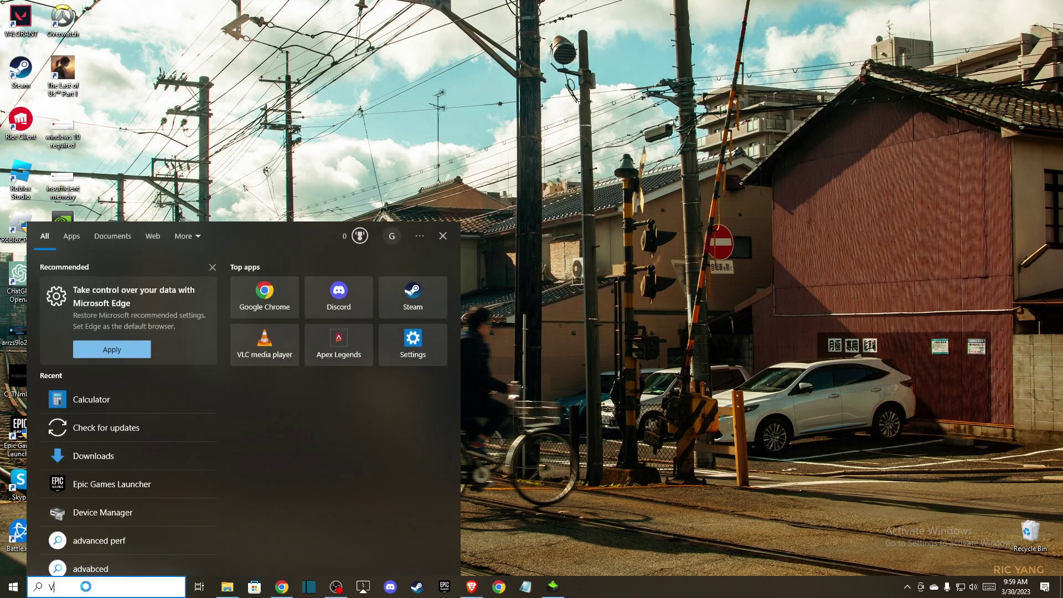
pyautogui.write('VIEW')
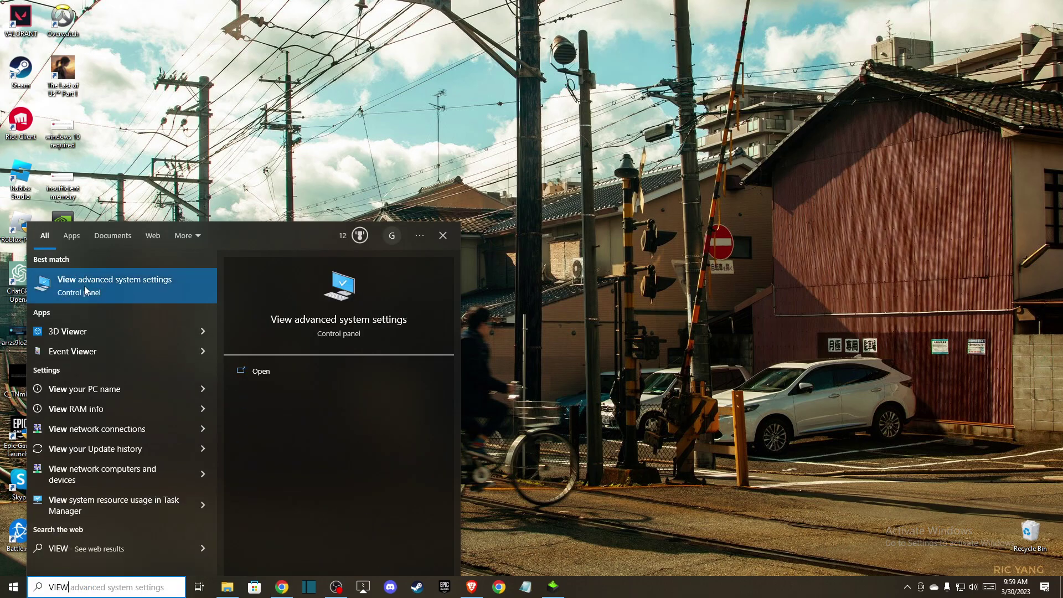
pyautogui.click(87, 291)
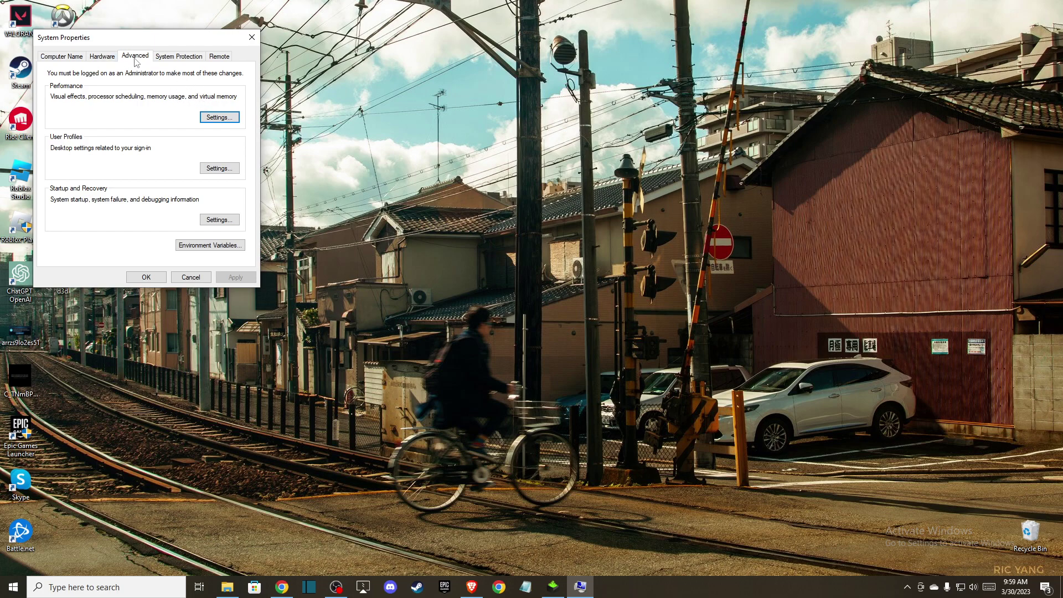
pyautogui.click(218, 120)
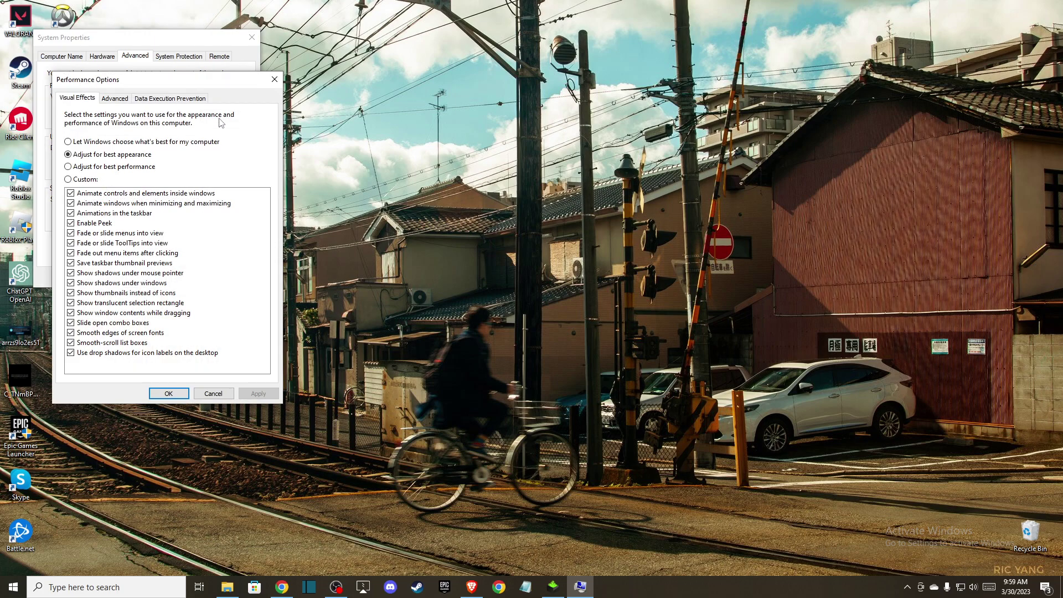
pyautogui.click(108, 103)
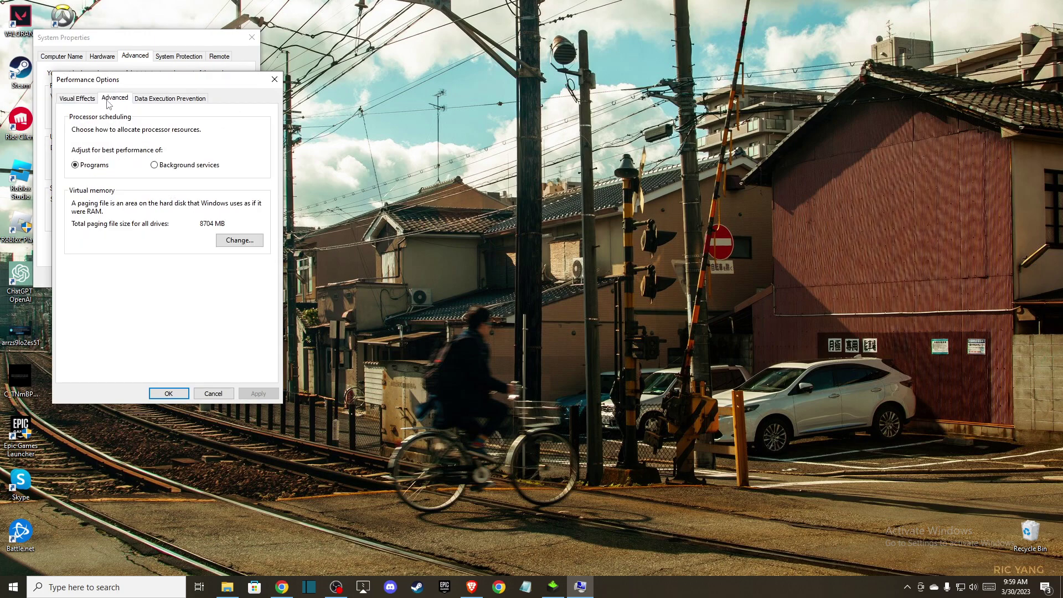
# Step: In Virtual Memory, turn off automatic management and choose Custom size for drive C
pyautogui.click(240, 243)
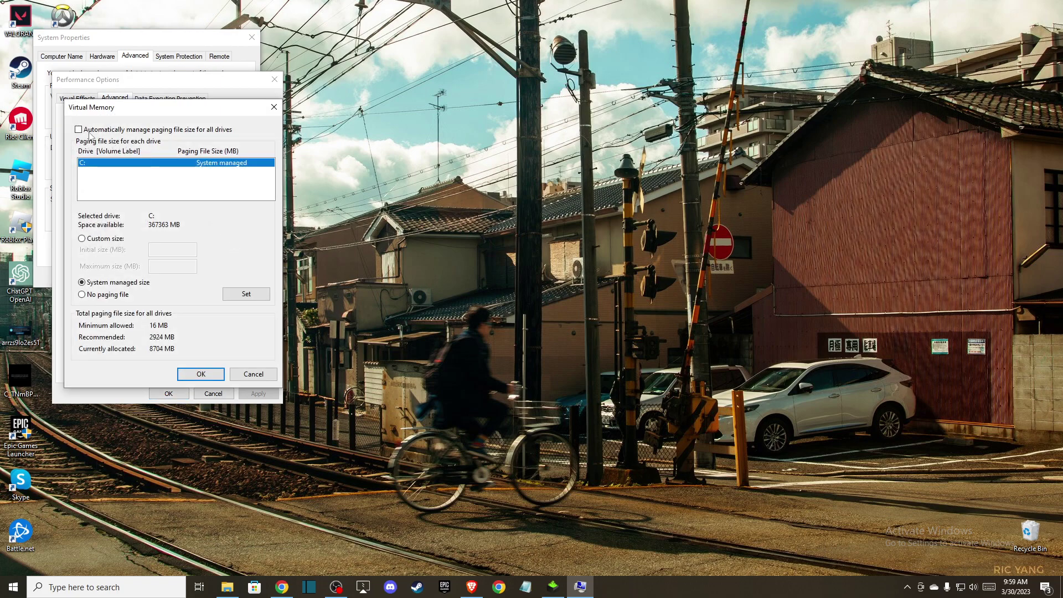
pyautogui.click(81, 238)
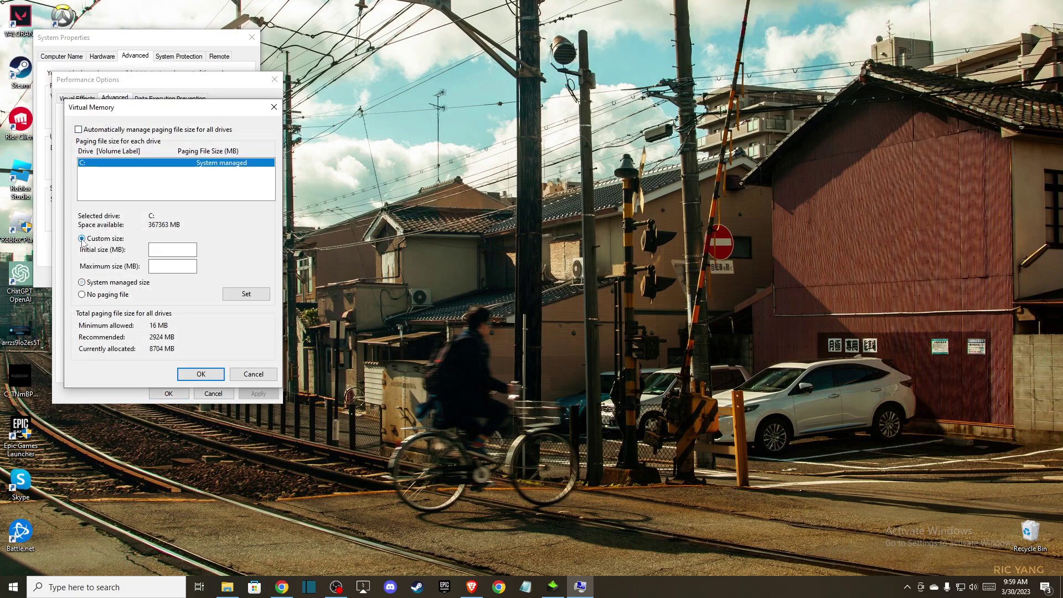
pyautogui.click(169, 251)
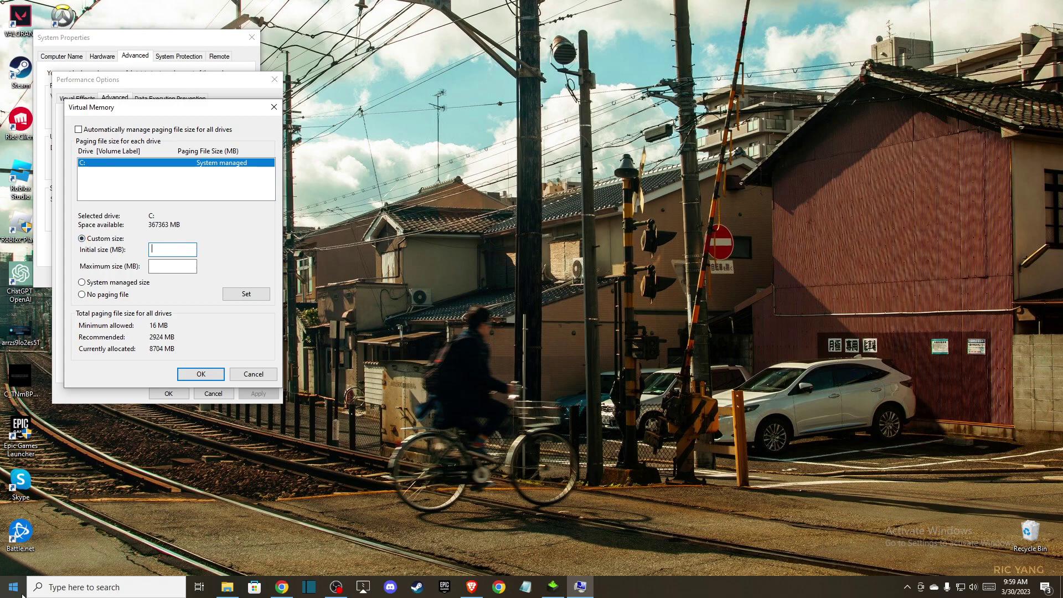
# Step: Launch Calculator via a 'calc' search, place it beside the dialogs, and enter 16
pyautogui.click(68, 586)
pyautogui.write('calc')
pyautogui.press('Escape')
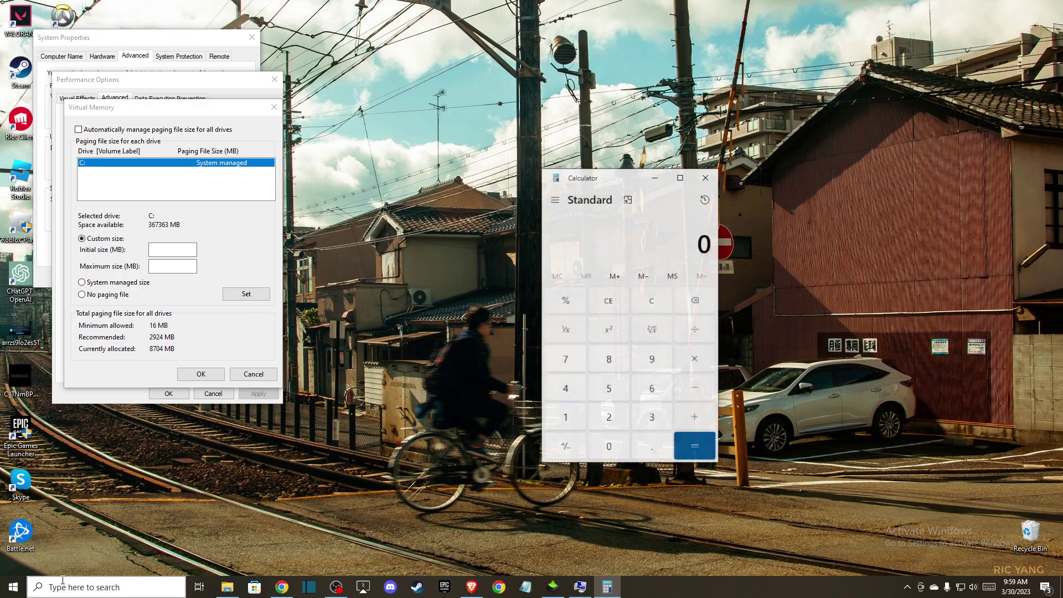
pyautogui.moveTo(579, 180)
pyautogui.mouseDown()
pyautogui.moveTo(619, 168)
pyautogui.moveTo(586, 164)
pyautogui.mouseUp()
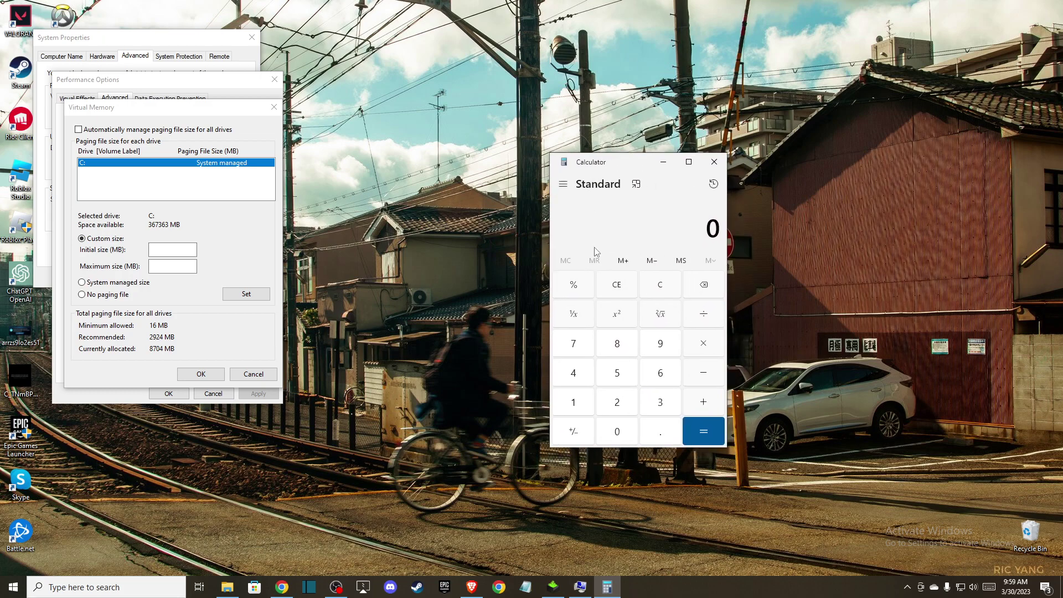
pyautogui.click(573, 404)
pyautogui.click(660, 373)
pyautogui.click(97, 585)
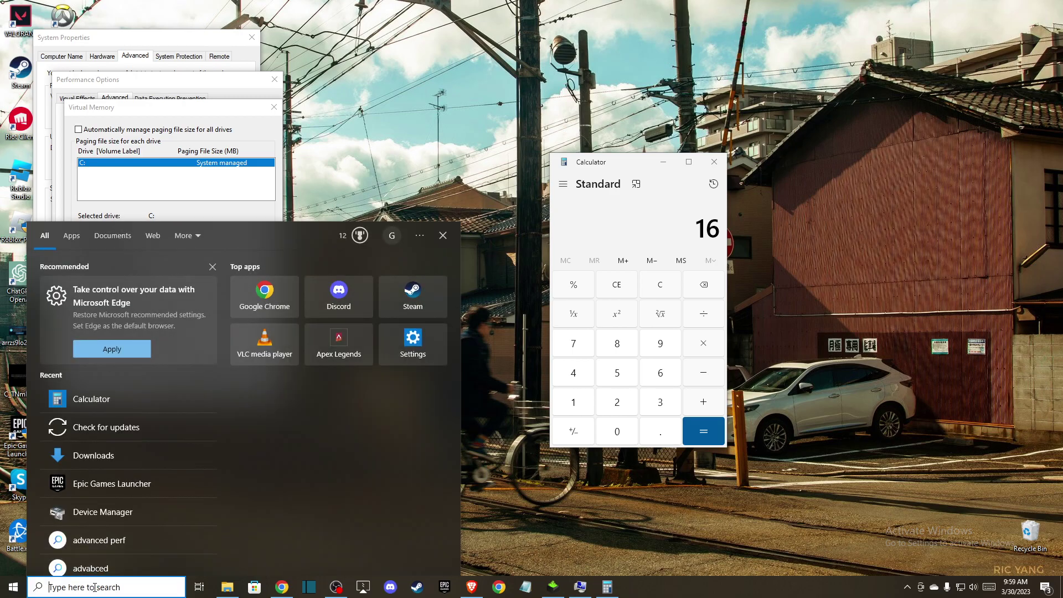
# Step: Check Settings' System > About page and highlight the 16.0 GB installed RAM
pyautogui.write('settings')
pyautogui.press('Return')
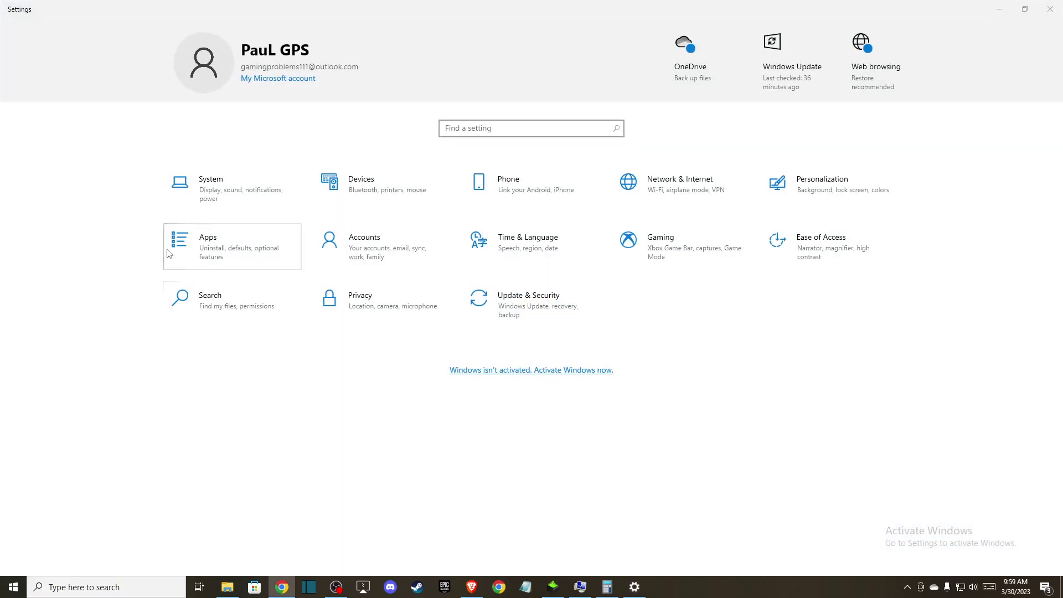
pyautogui.click(199, 189)
pyautogui.click(37, 446)
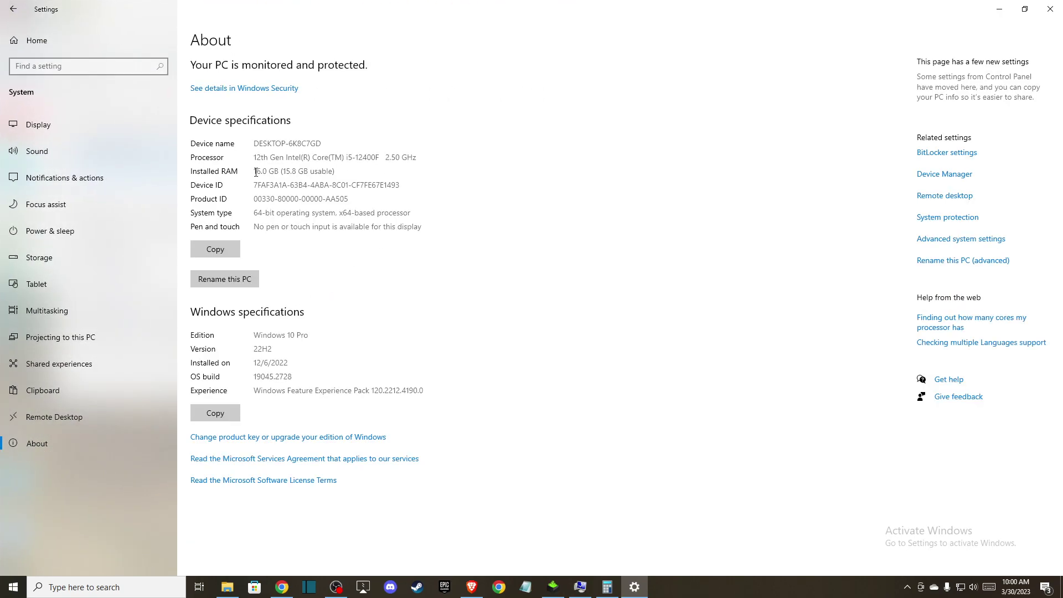
pyautogui.moveTo(255, 172); pyautogui.dragTo(306, 171)
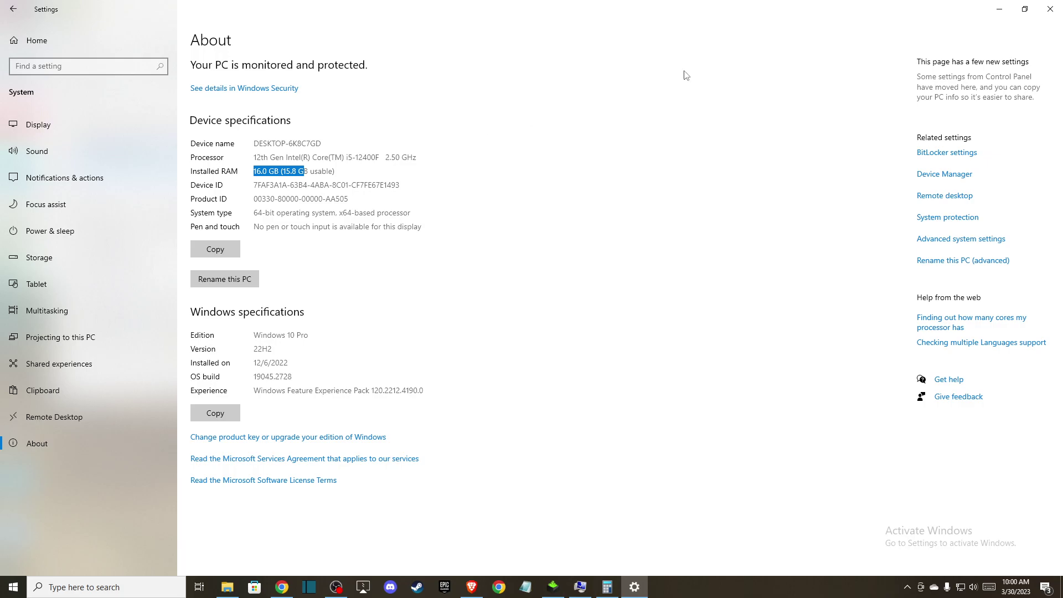
# Step: Calculate 16 × 1024 × 1.5 = 24,576 in Calculator
pyautogui.click(998, 10)
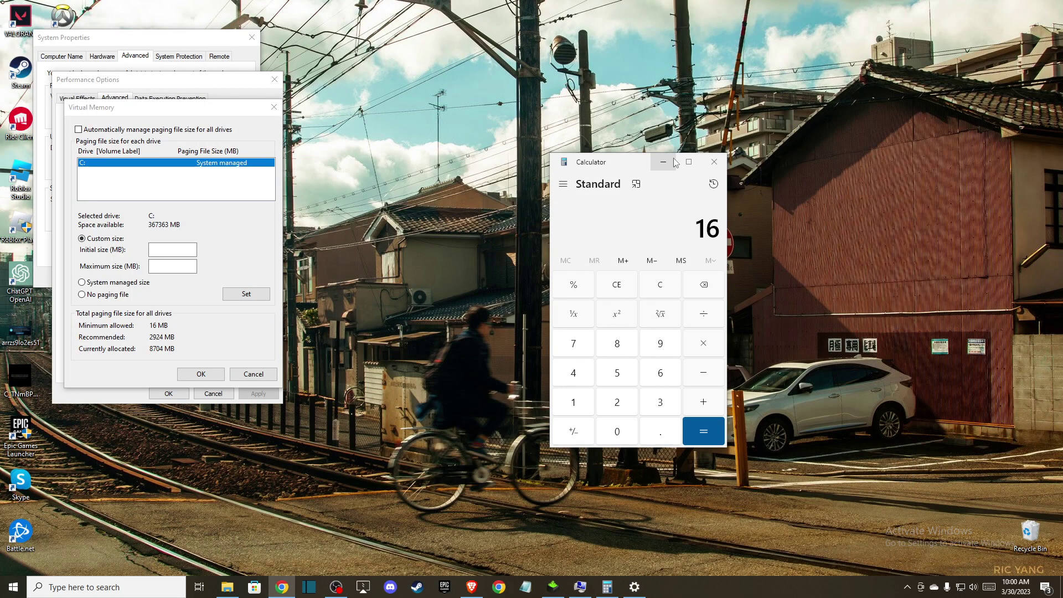
pyautogui.click(702, 348)
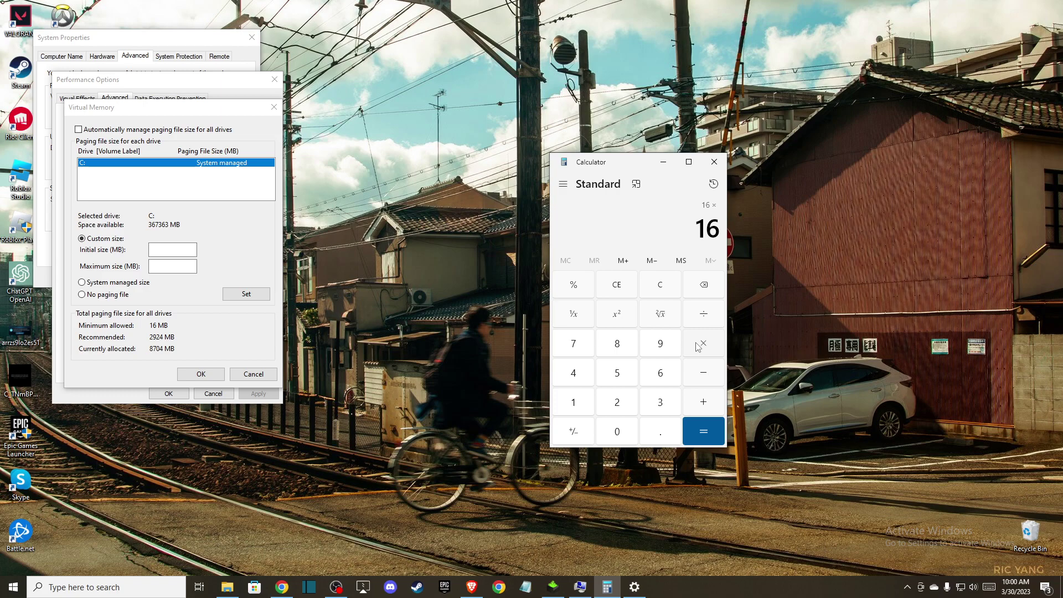
pyautogui.write('102')
pyautogui.write('4')
pyautogui.click(702, 430)
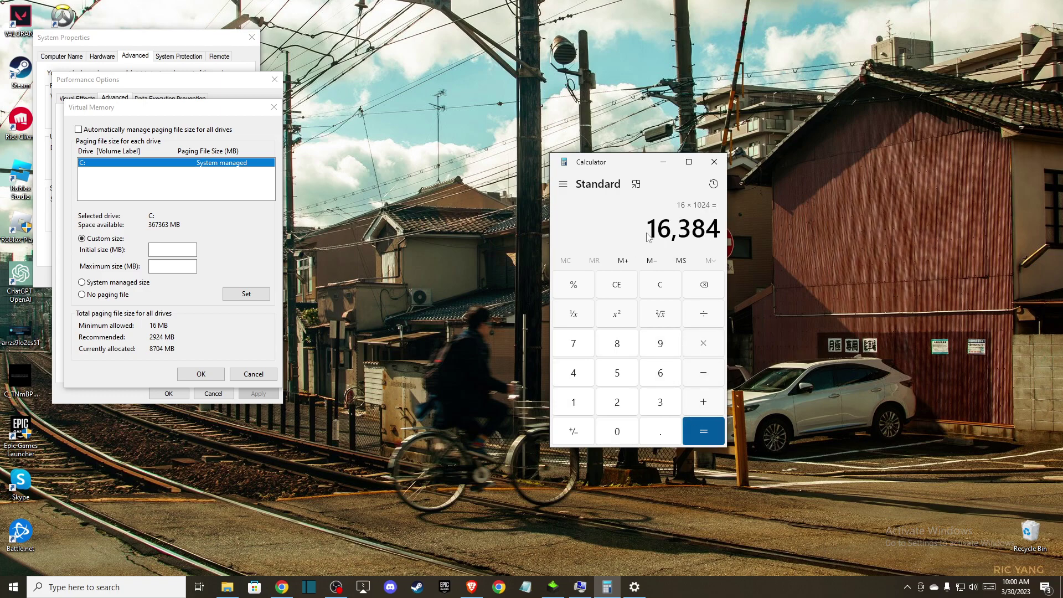
pyautogui.click(702, 349)
pyautogui.click(580, 403)
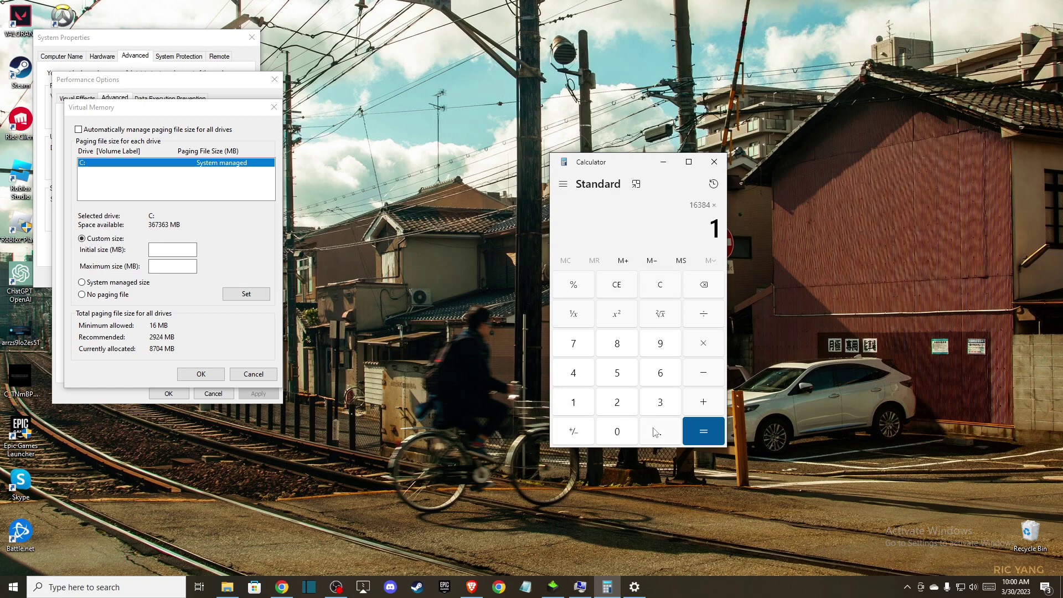
pyautogui.click(654, 431)
pyautogui.click(616, 373)
pyautogui.click(702, 430)
# Step: Enter 24576 as the C: drive's initial paging file size
pyautogui.click(170, 250)
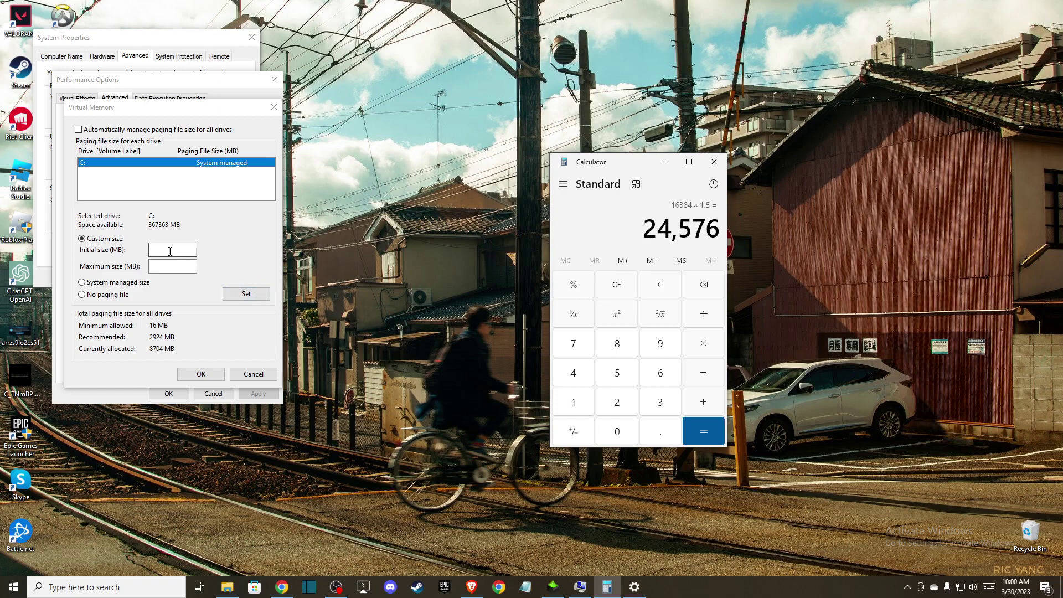
pyautogui.click(170, 250)
pyautogui.write('24576')
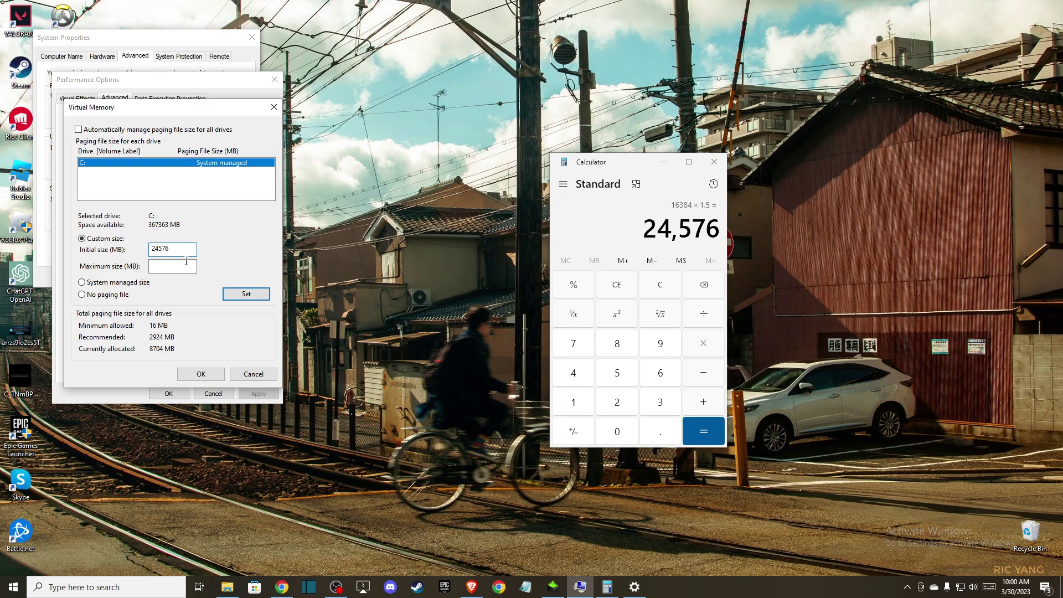
pyautogui.click(186, 261)
# Step: Clear Calculator and recompute 16 × 1024 = 16,384
pyautogui.click(616, 284)
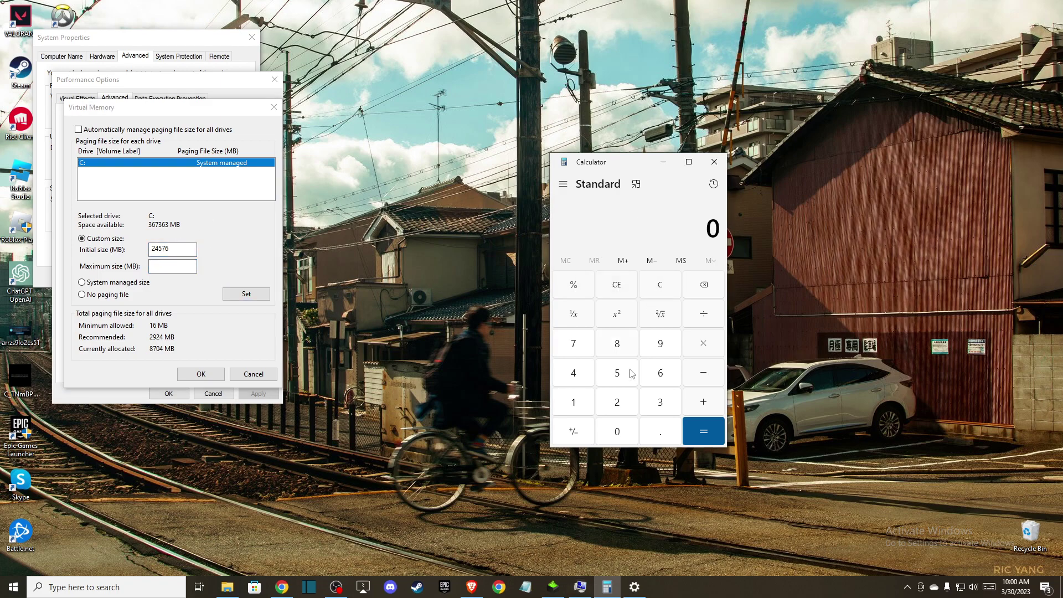
pyautogui.click(586, 408)
pyautogui.click(659, 372)
pyautogui.click(700, 346)
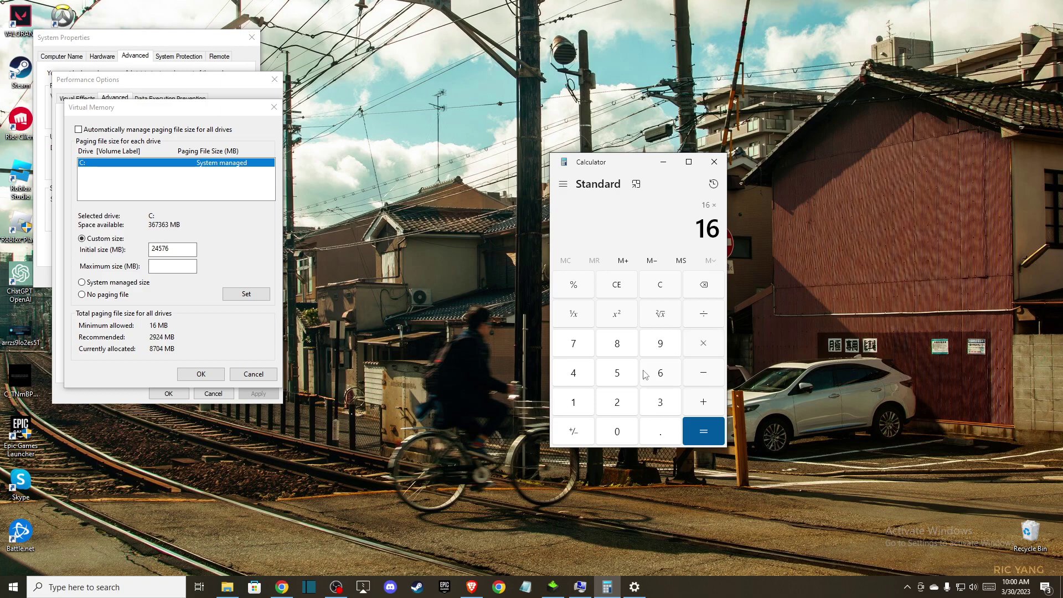
pyautogui.click(573, 403)
pyautogui.click(617, 431)
pyautogui.click(617, 401)
pyautogui.click(579, 375)
pyautogui.click(693, 424)
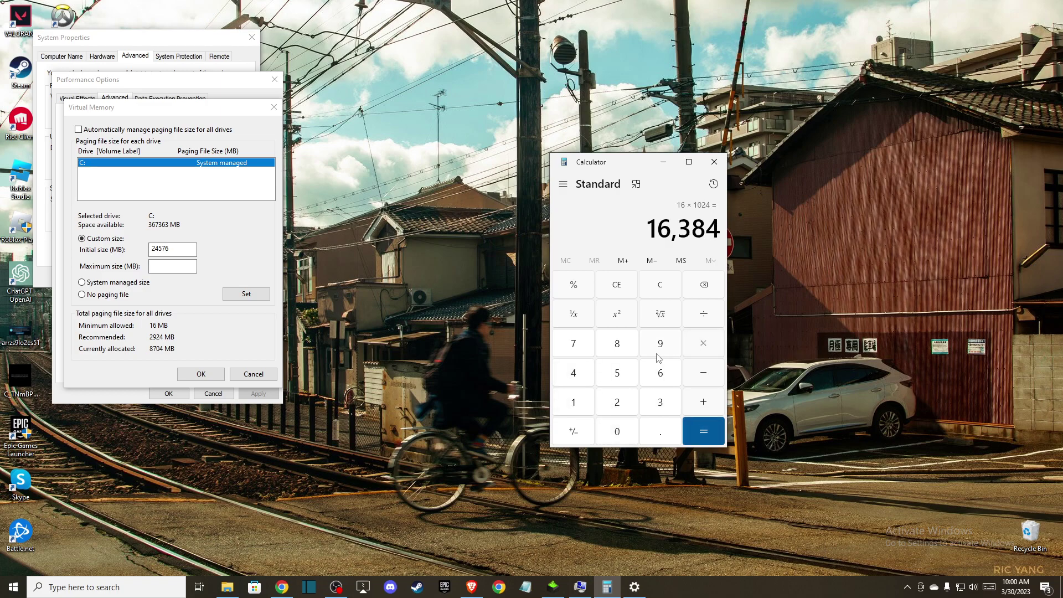
# Step: Multiply by 3 for 49,152 and enter it as the maximum paging file size
pyautogui.click(701, 344)
pyautogui.click(664, 402)
pyautogui.click(714, 432)
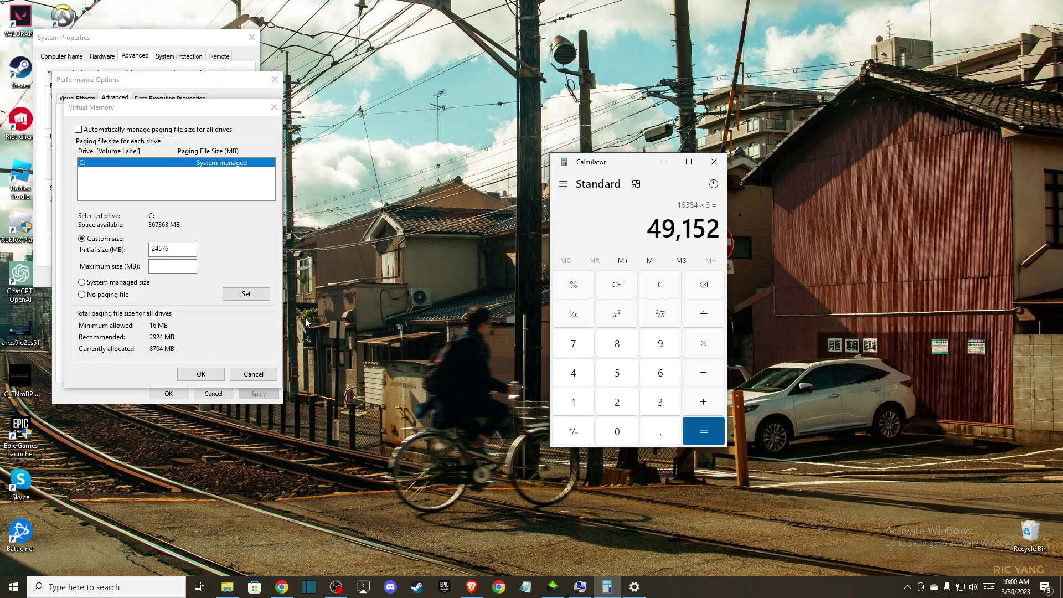
pyautogui.click(179, 268)
pyautogui.write('49152')
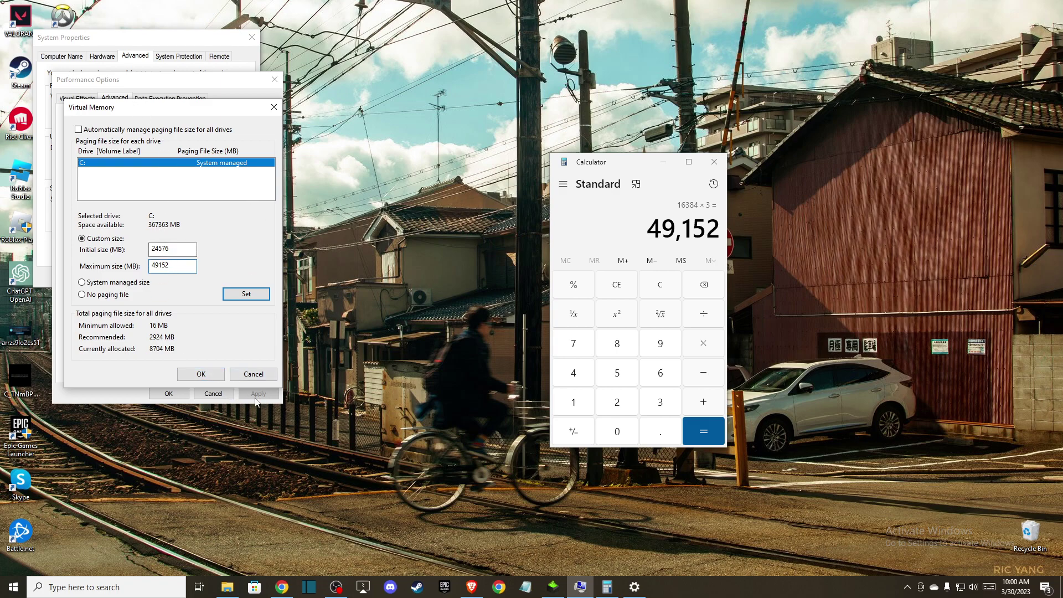
# Step: OK the 24,576–49,152 MB paging sizes, then close System Properties and Calculator
pyautogui.click(253, 374)
pyautogui.click(212, 393)
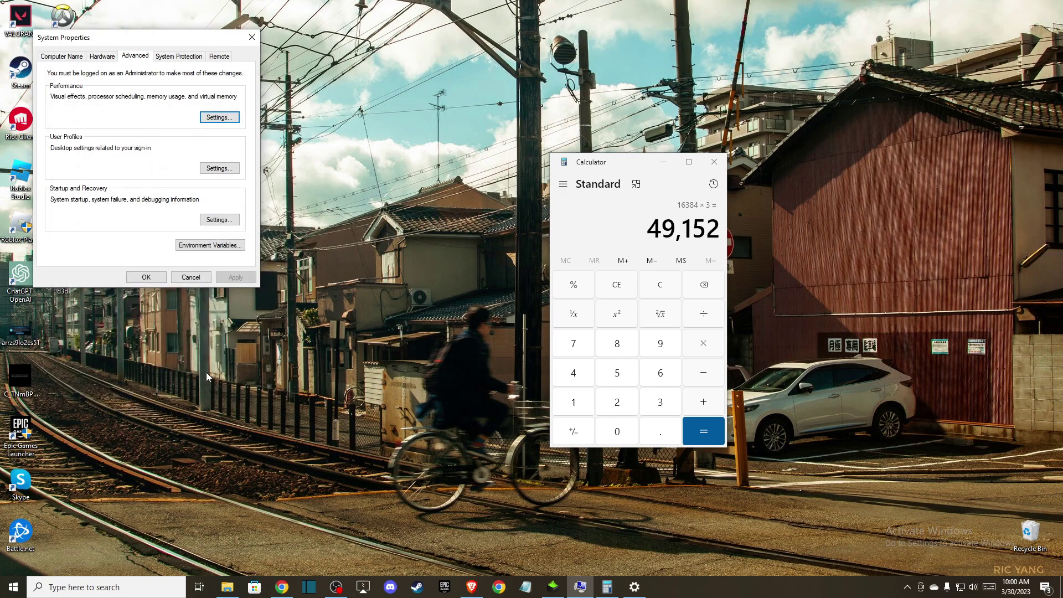
pyautogui.click(253, 37)
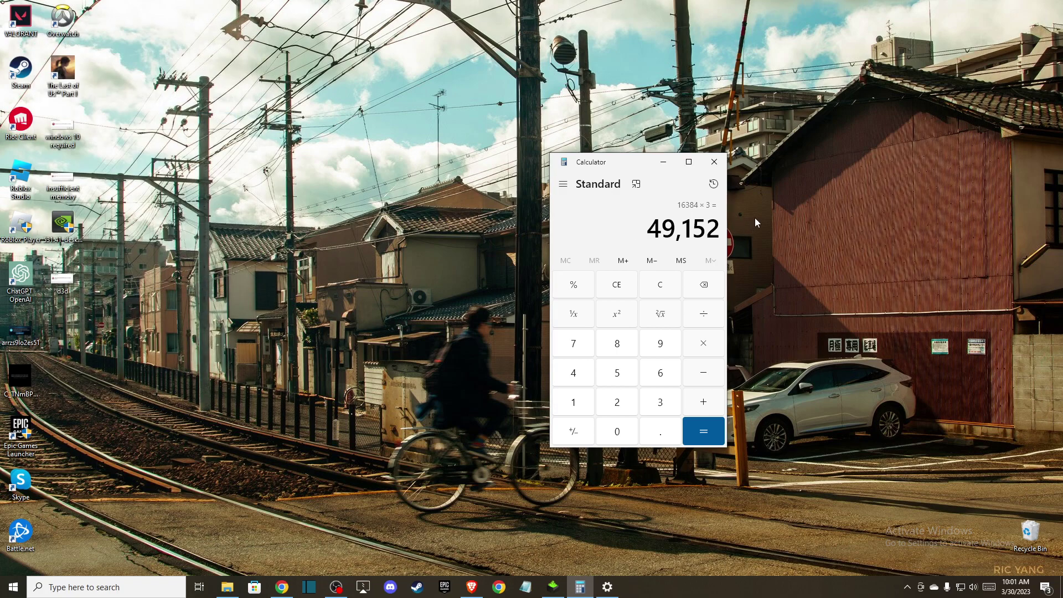
pyautogui.click(714, 161)
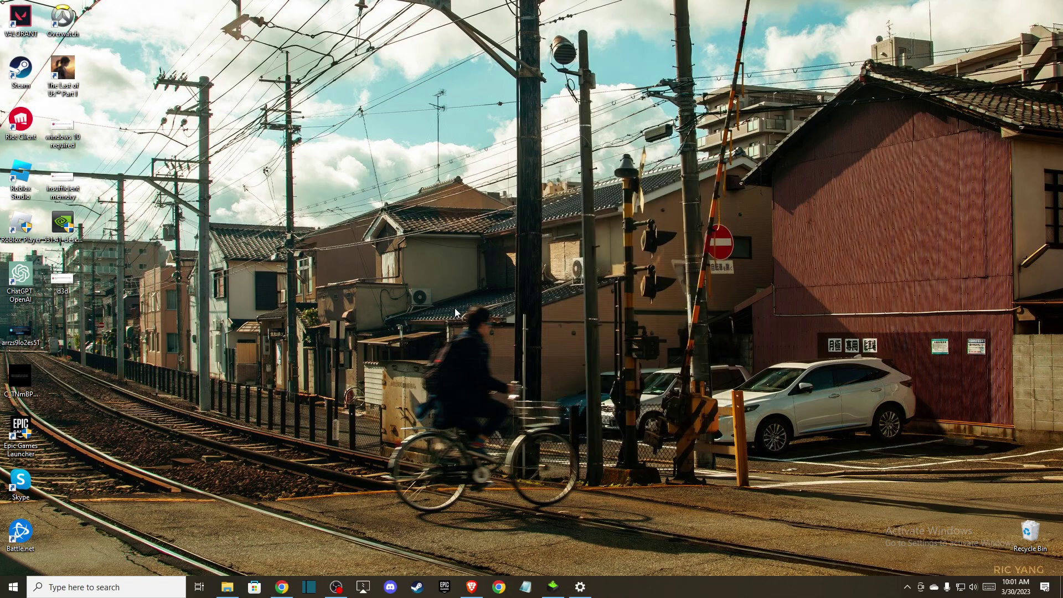
# Step: Run 'Verify integrity of game files' on The Last of Us Part I from Steam Library, then exit Steam
pyautogui.click(417, 586)
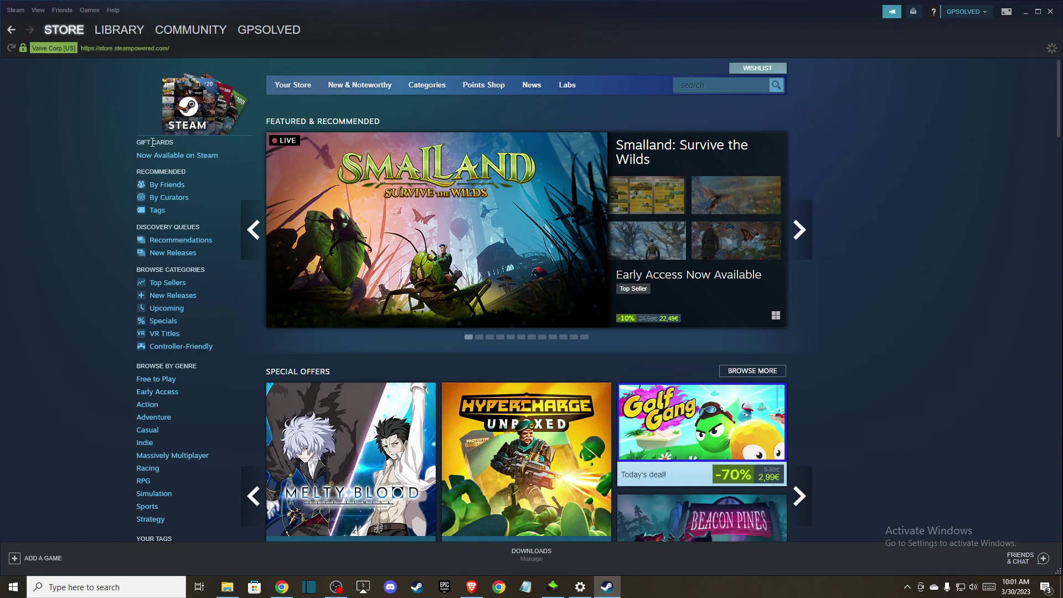
pyautogui.click(119, 29)
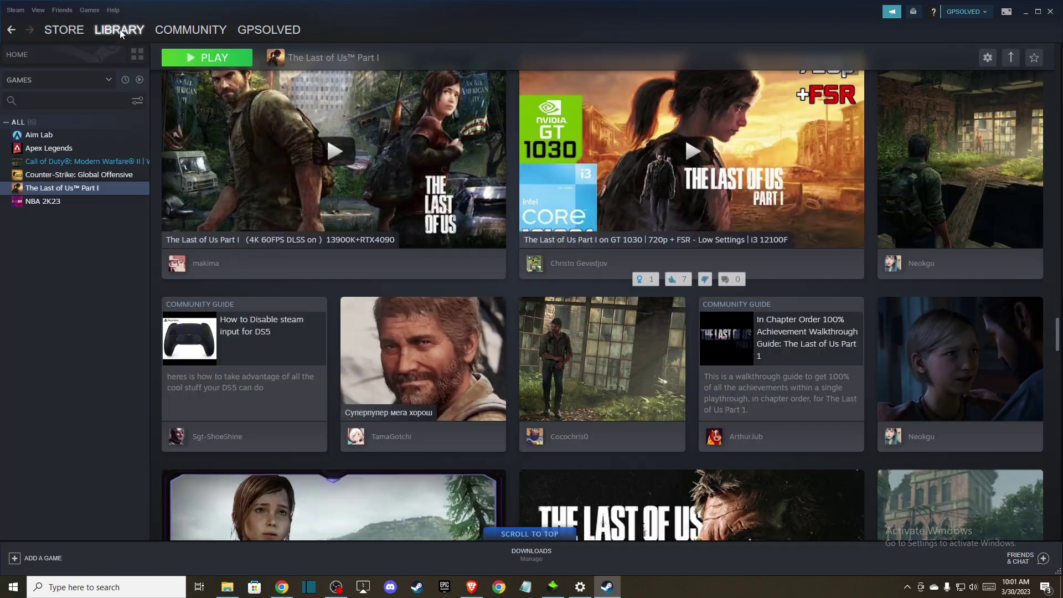
pyautogui.rightClick(64, 191)
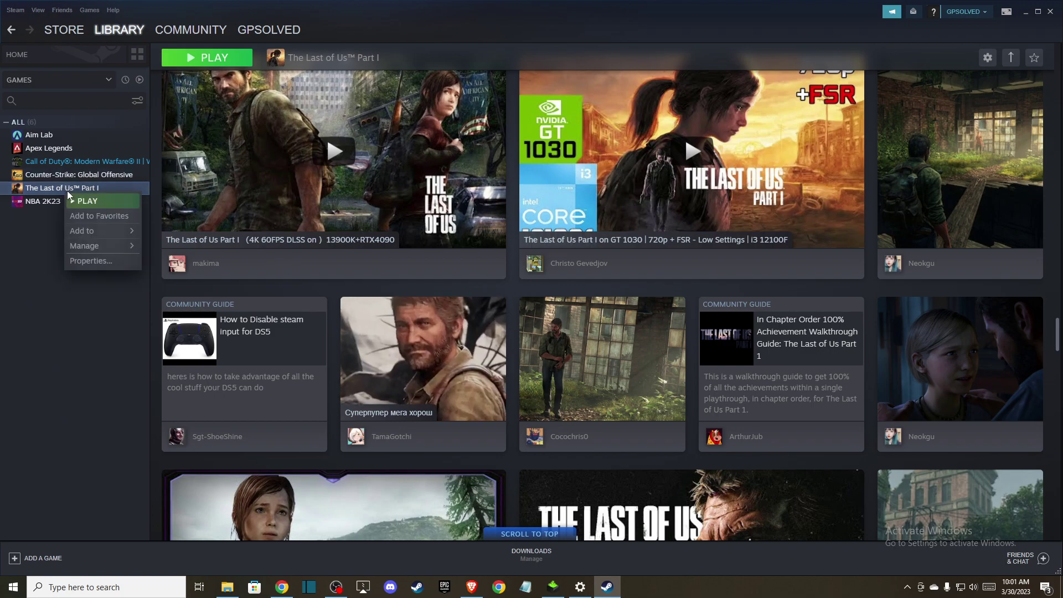
pyautogui.click(83, 261)
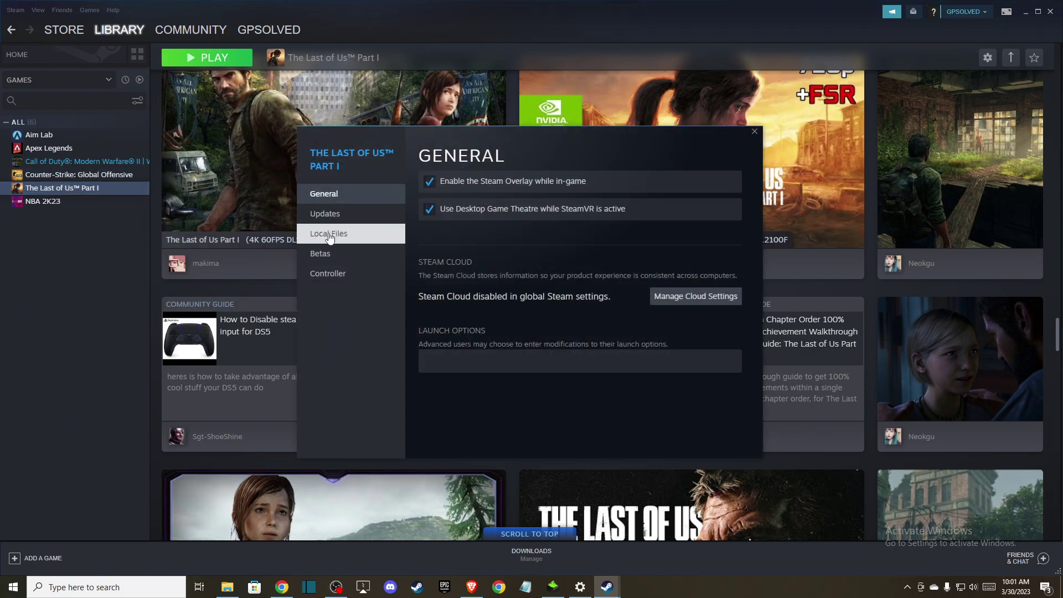
pyautogui.click(329, 235)
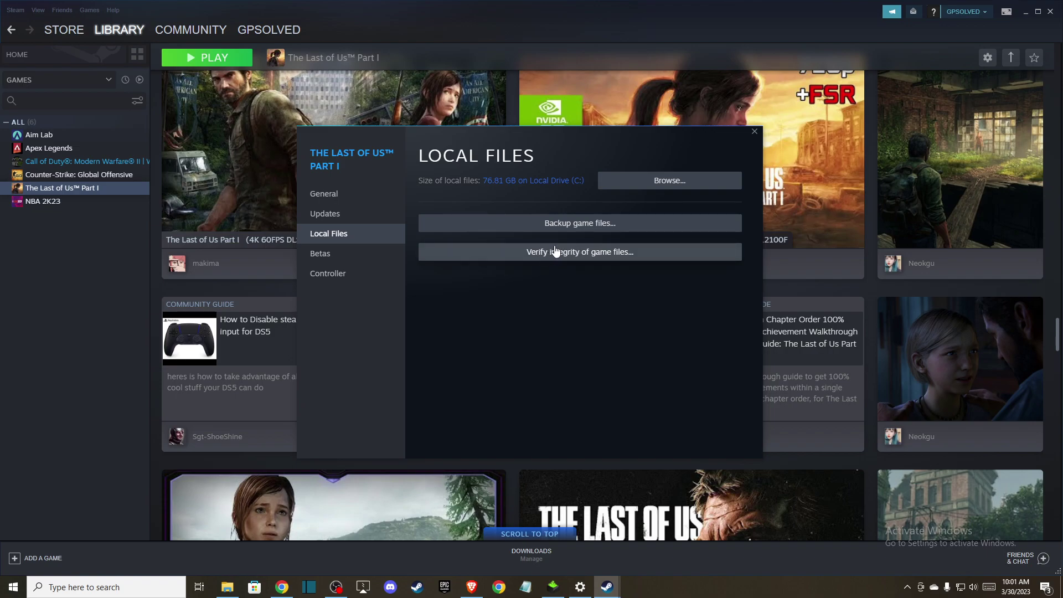
pyautogui.click(753, 131)
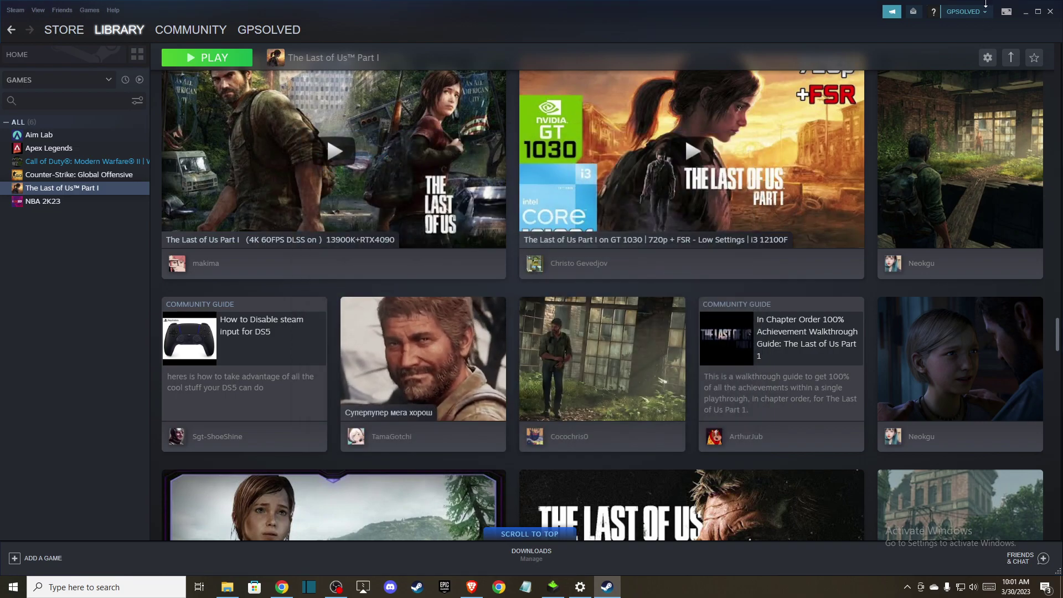
pyautogui.click(1050, 12)
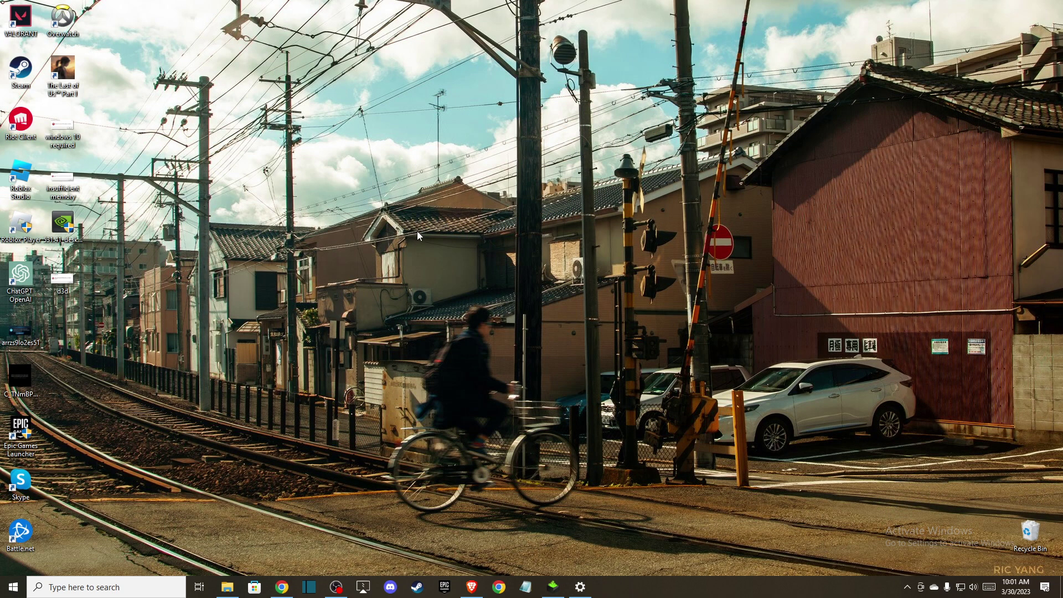